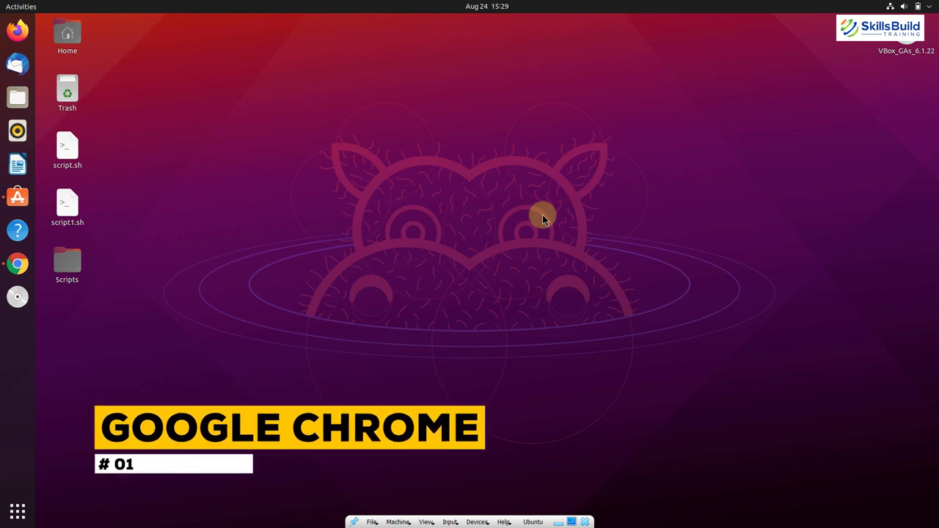
Open Google Chrome.
click(18, 263)
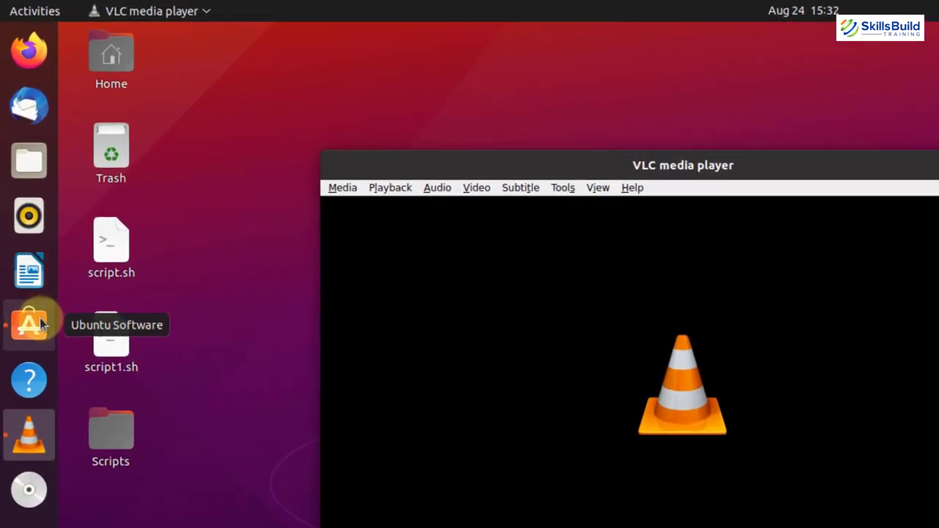
Switch from VLC to Ubuntu Software and reposition its window on the desktop.
click(42, 325)
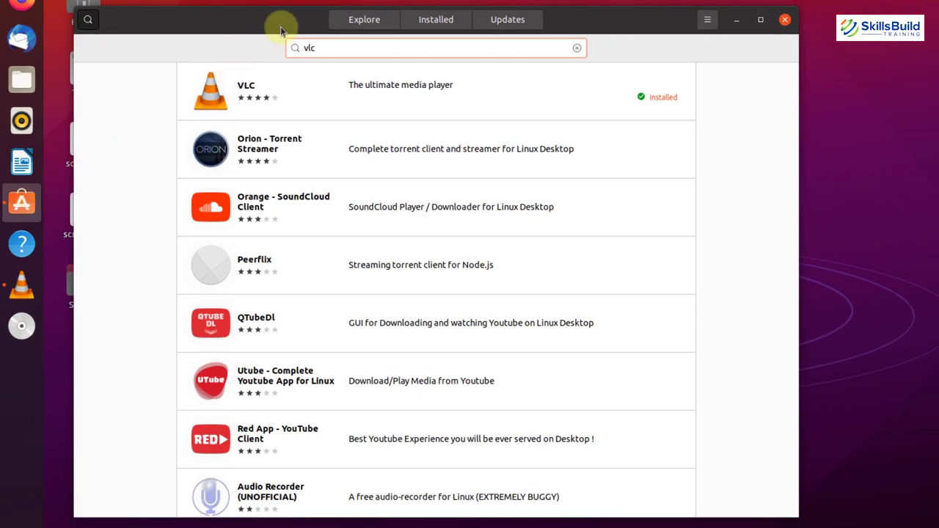
drag(273, 22, 325, 33)
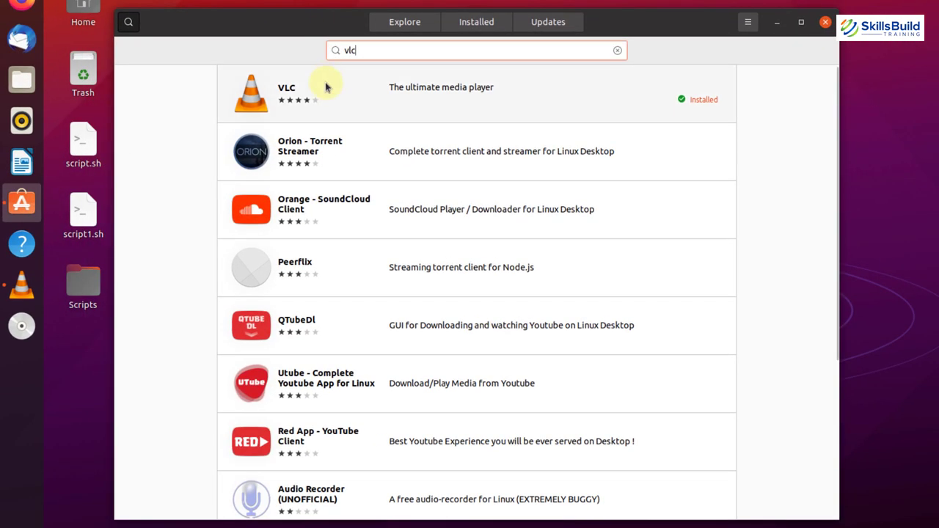
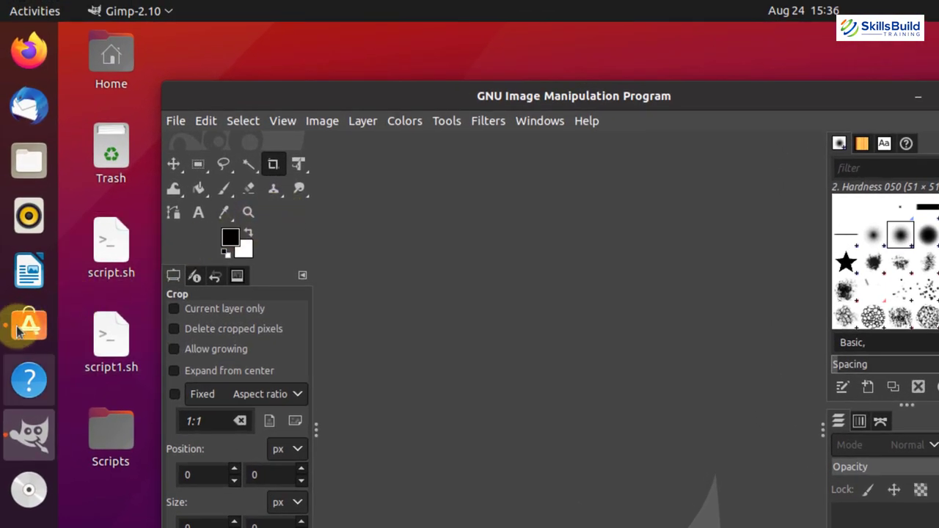
Switch from GIMP to Ubuntu Software.
click(28, 325)
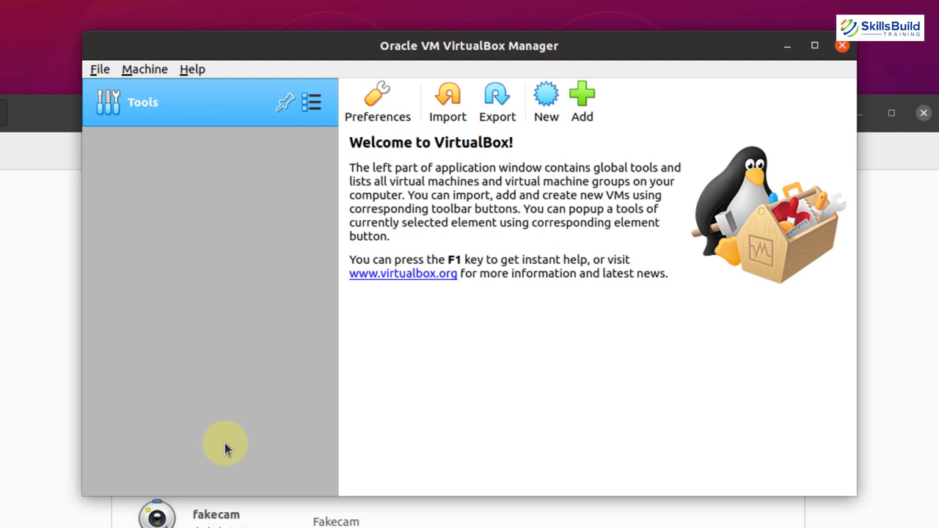
View the new virtual machine wizard in VirtualBox and close it without creating a machine.
click(537, 100)
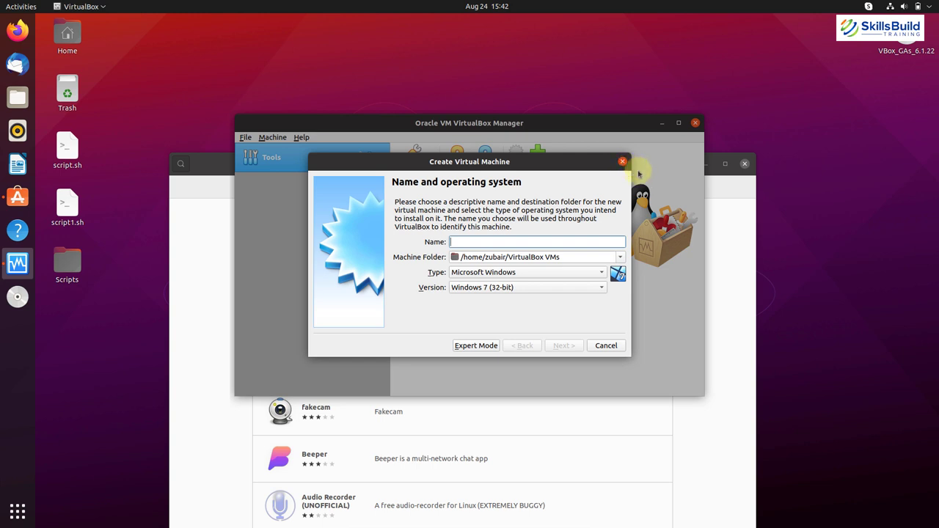
click(623, 163)
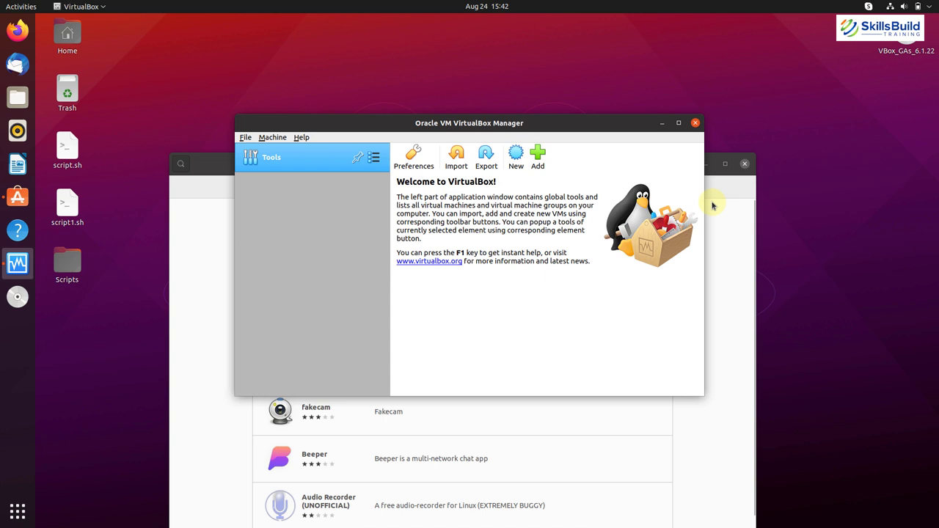
click(712, 206)
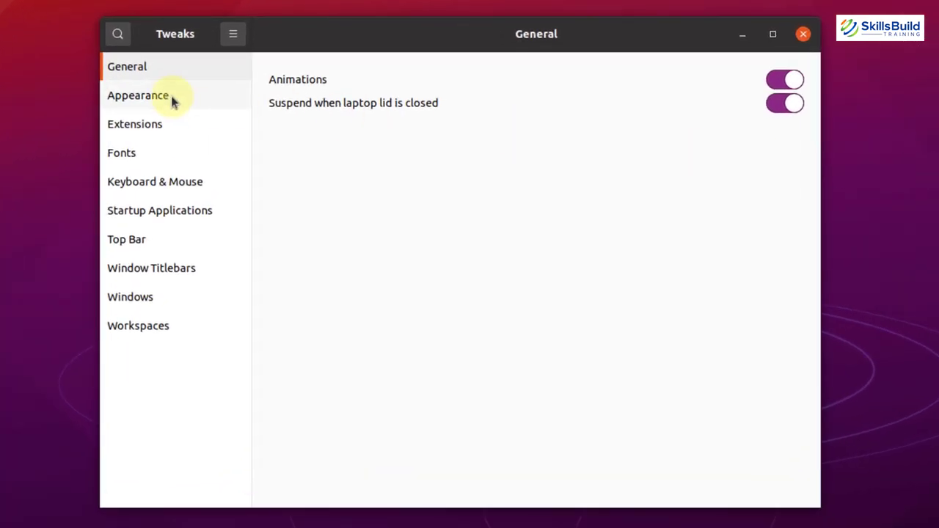
Look through the Appearance, Fonts, and Keyboard & Mouse settings in Tweaks.
click(173, 102)
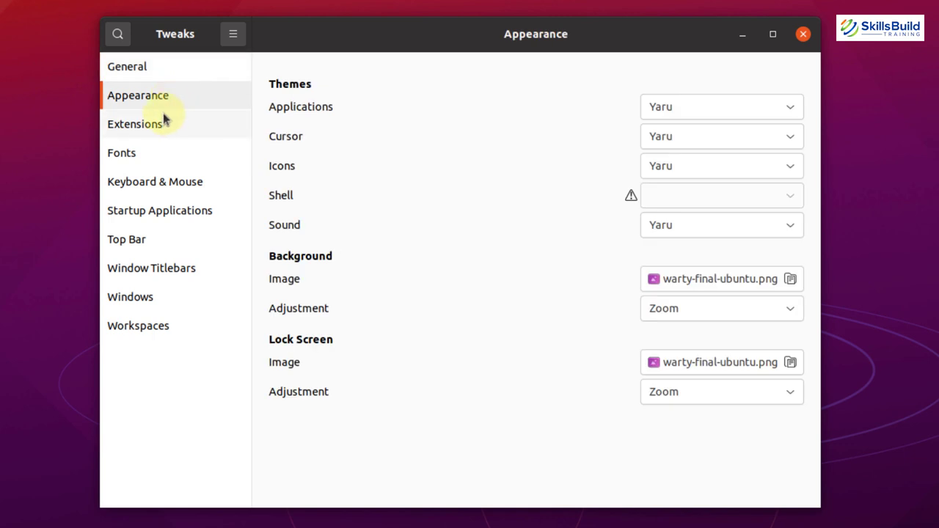
click(144, 160)
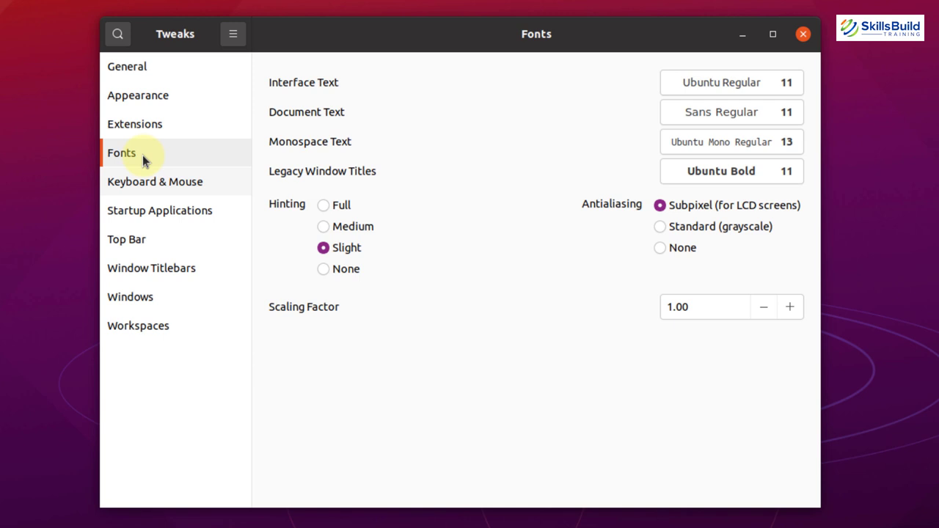
click(155, 193)
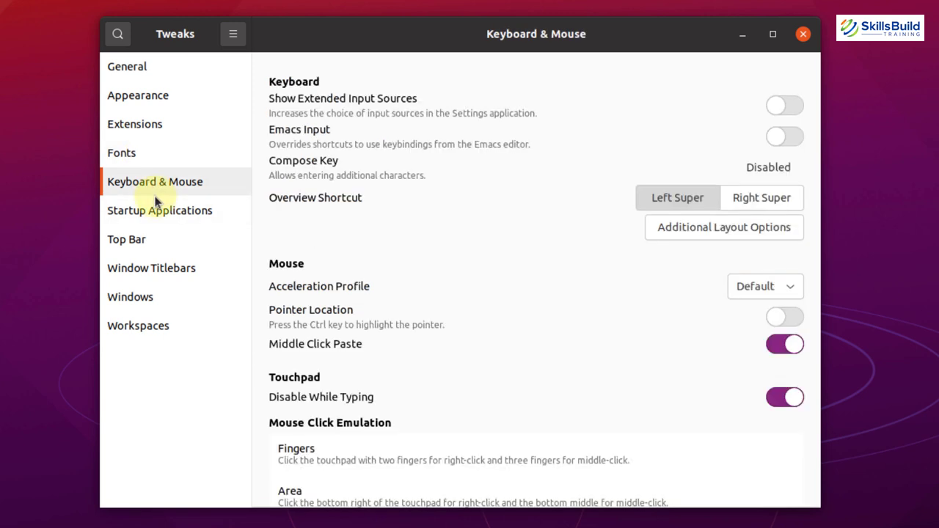
scroll(293, 253, down, 2)
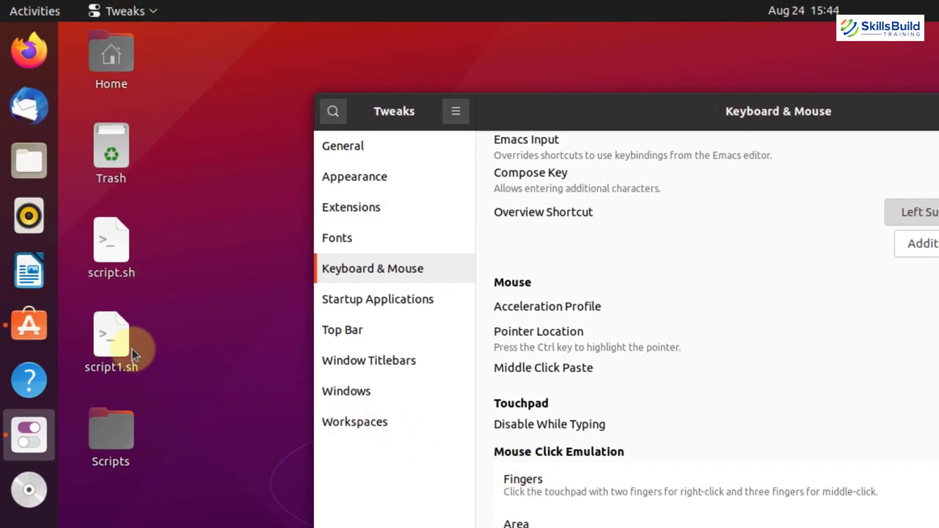
Switch to Ubuntu Software and search for "gnome tweaks".
click(30, 325)
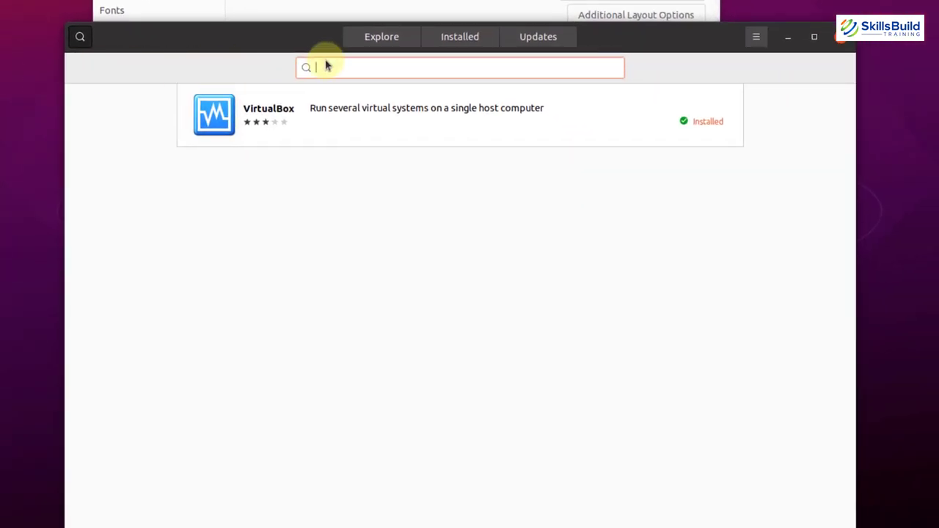
text(gnome tweaks)
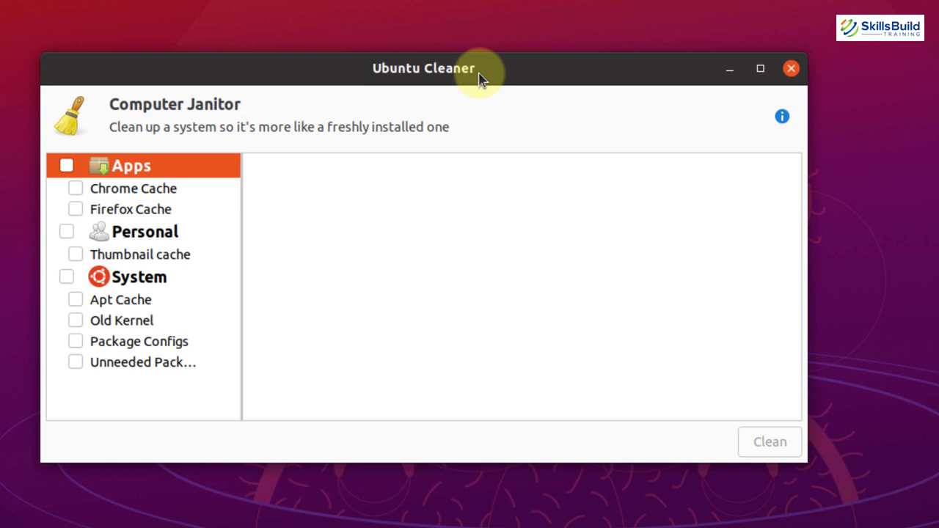
Reposition the Ubuntu Cleaner window and close the program.
drag(425, 82, 450, 81)
drag(523, 77, 525, 78)
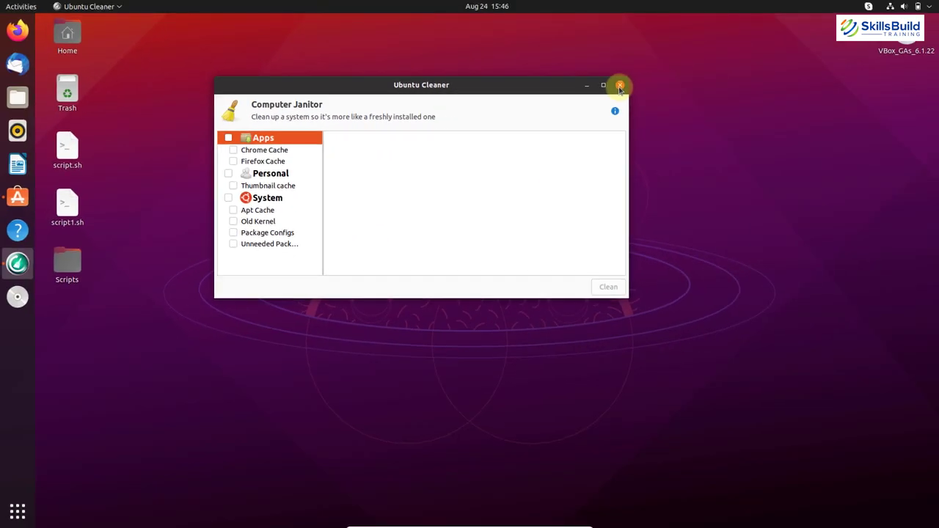
click(620, 85)
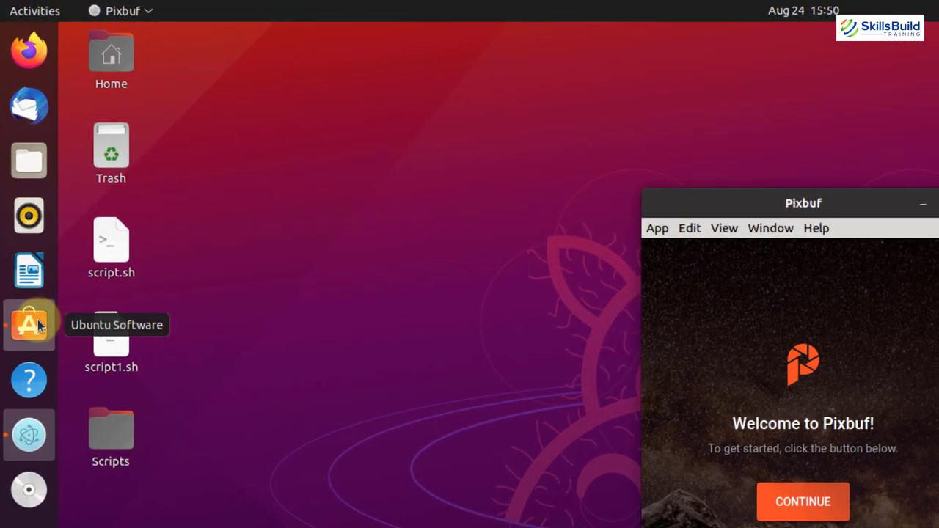
Switch from Pixbuf to Ubuntu Software.
click(18, 197)
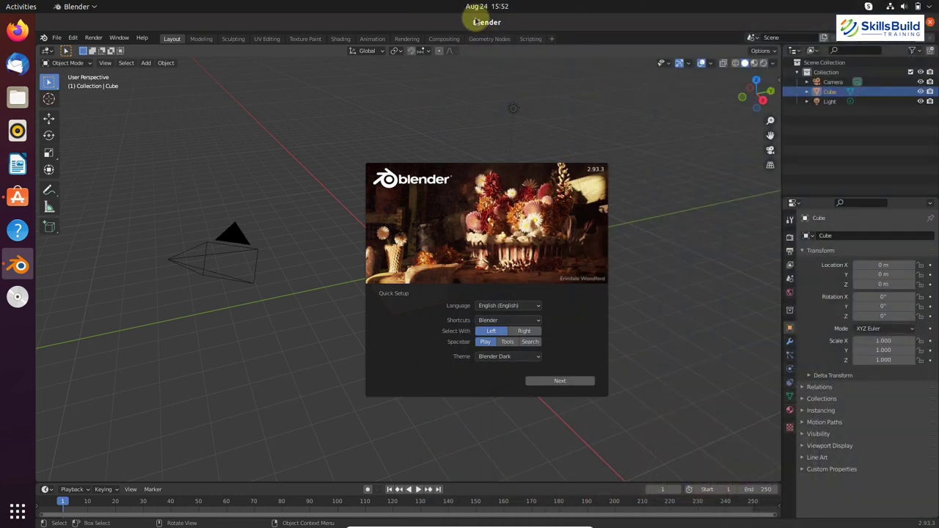
Dismiss Blender's splash screen and switch to Ubuntu Software.
click(477, 50)
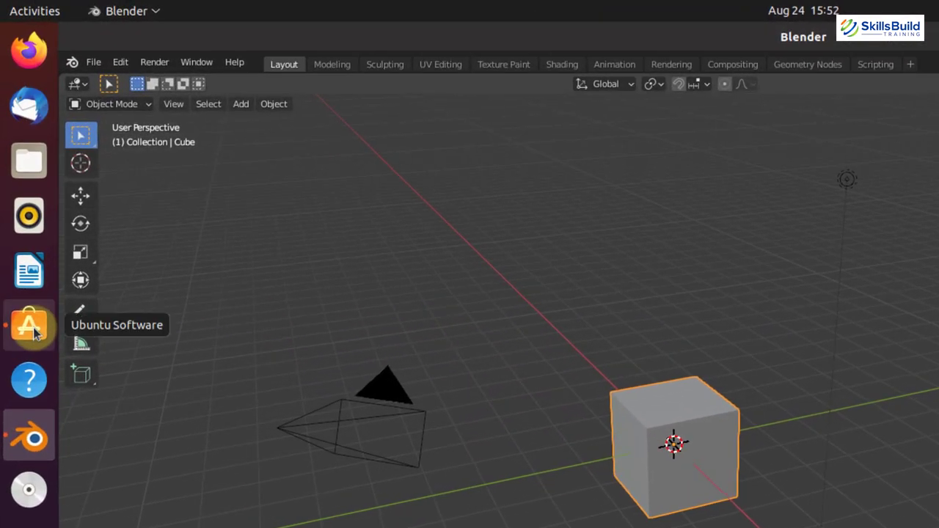
click(29, 326)
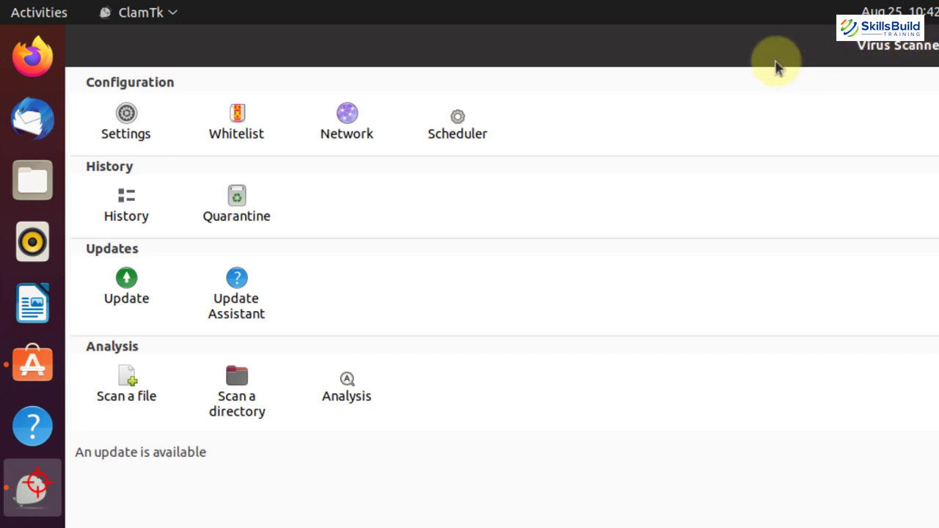
Examine the scan options on ClamTk's Settings page and return to the main overview.
click(156, 133)
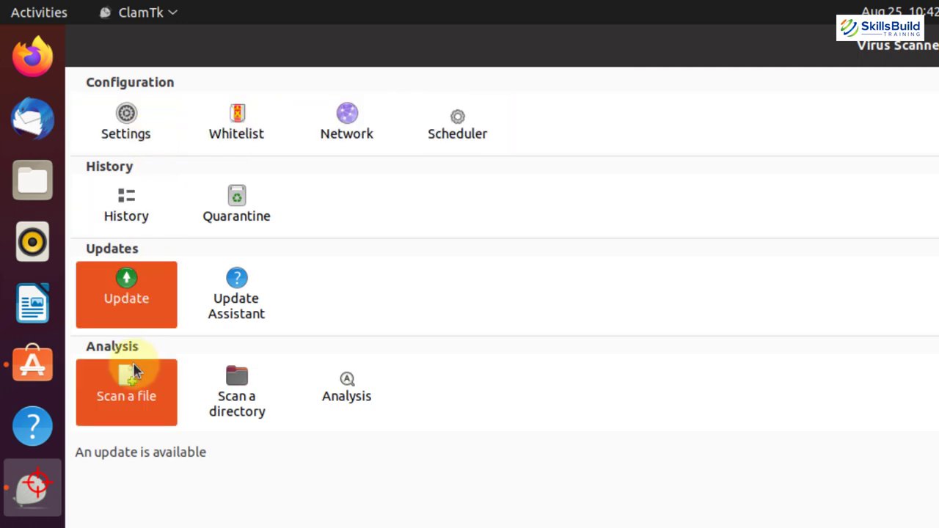
key(Right)
key(Left)
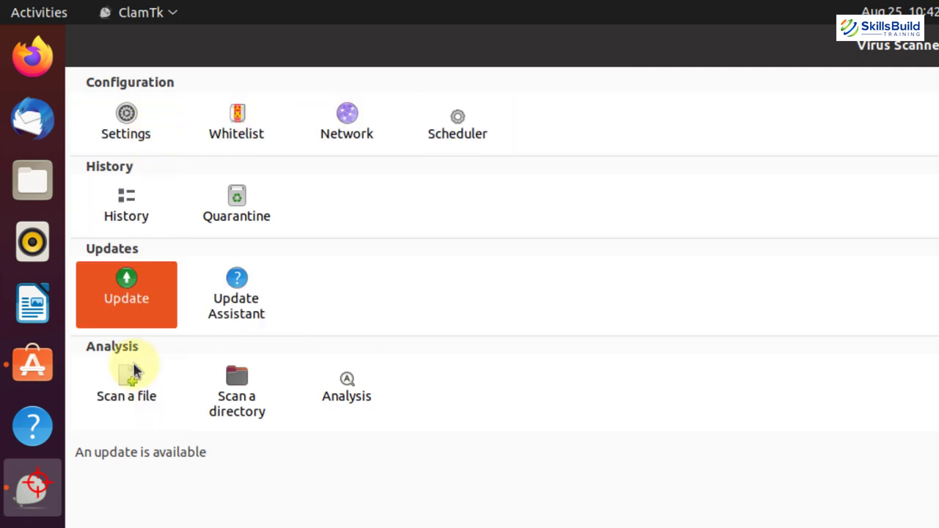
key(Right)
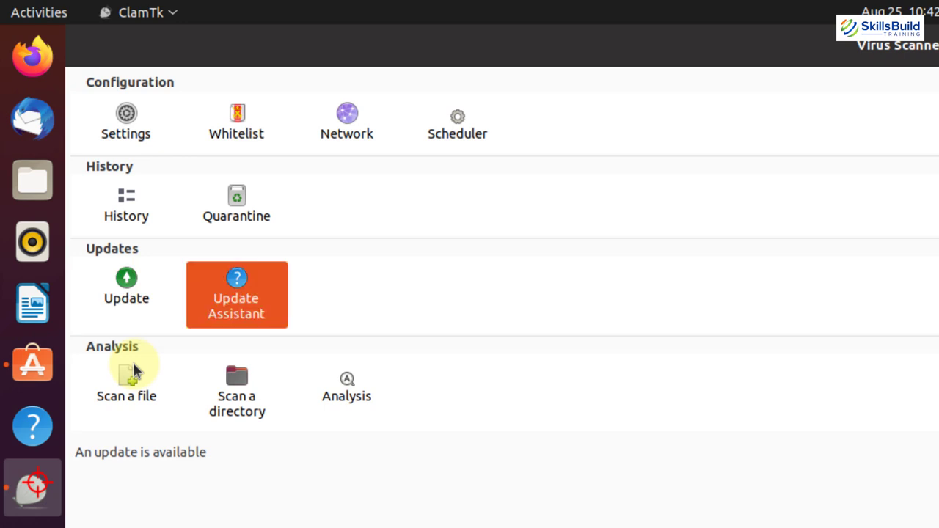
click(129, 126)
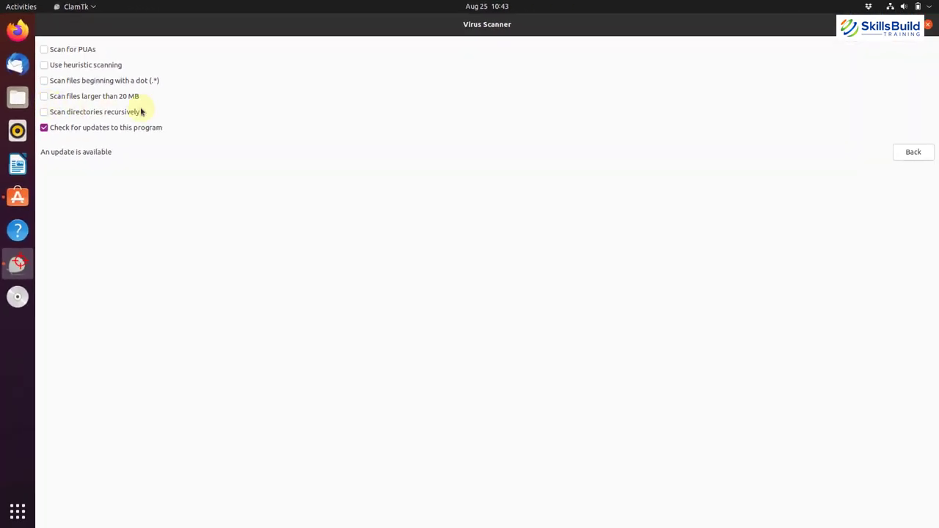
click(914, 153)
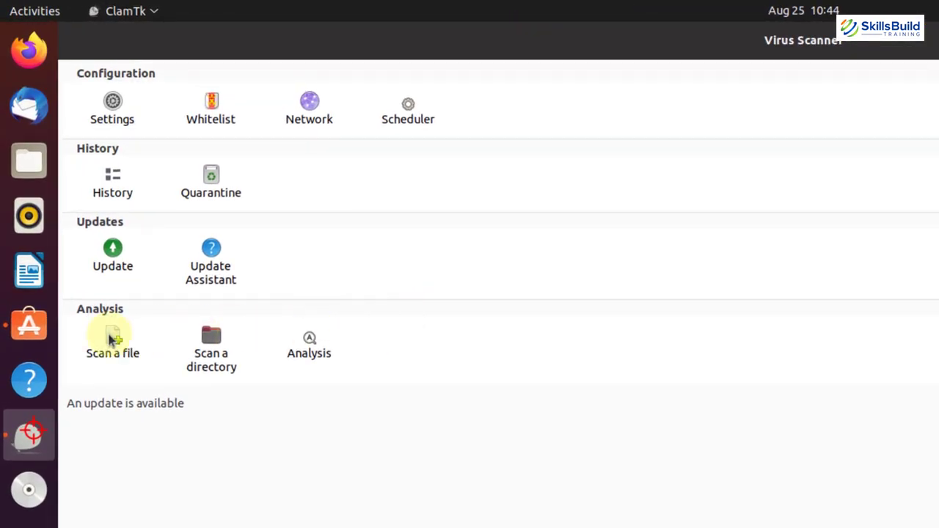
Switch from ClamTk to Ubuntu Software.
click(41, 342)
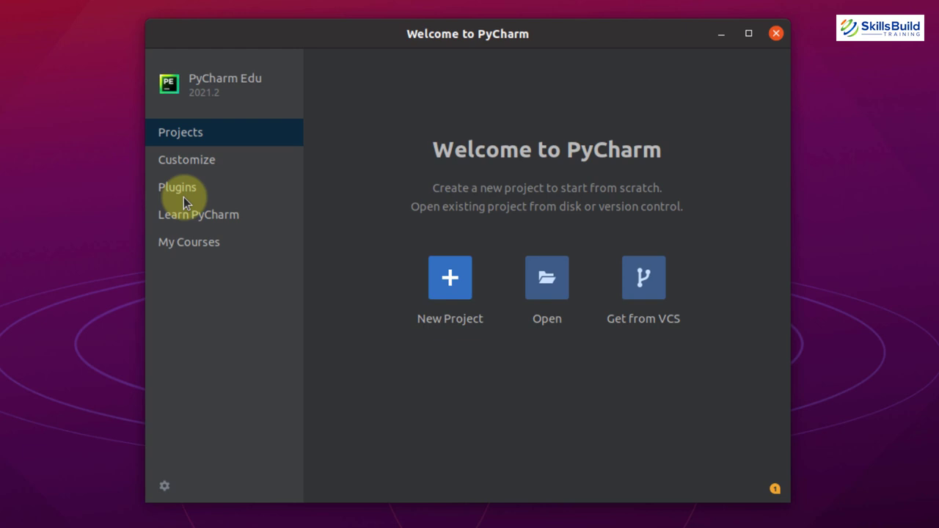
Create a new PyCharm project named pythonProject with a Virtualenv environment and the main.py welcome script.
click(453, 280)
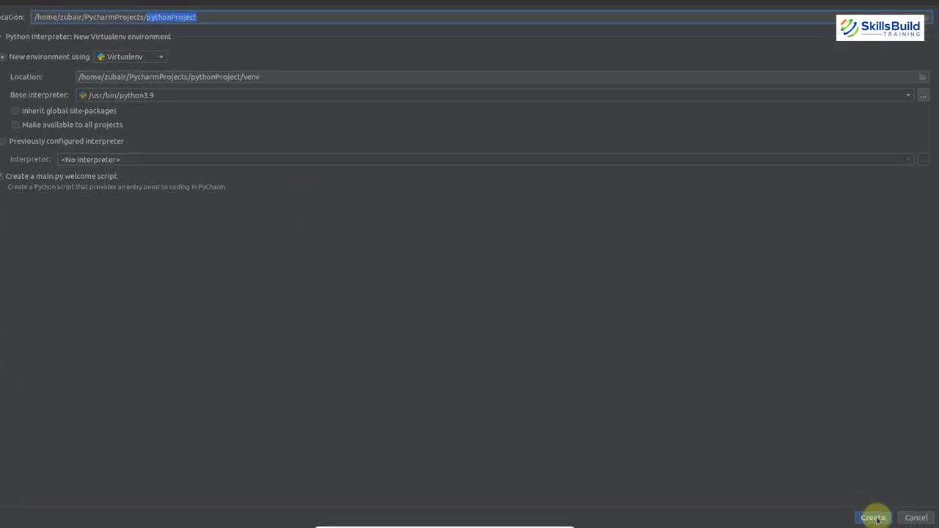
click(783, 504)
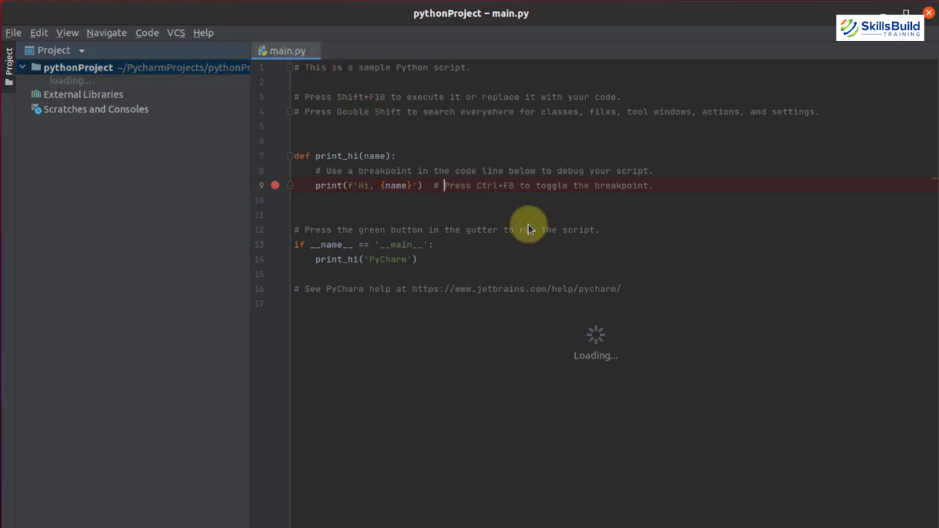
Delete all the sample code in main.py.
click(620, 289)
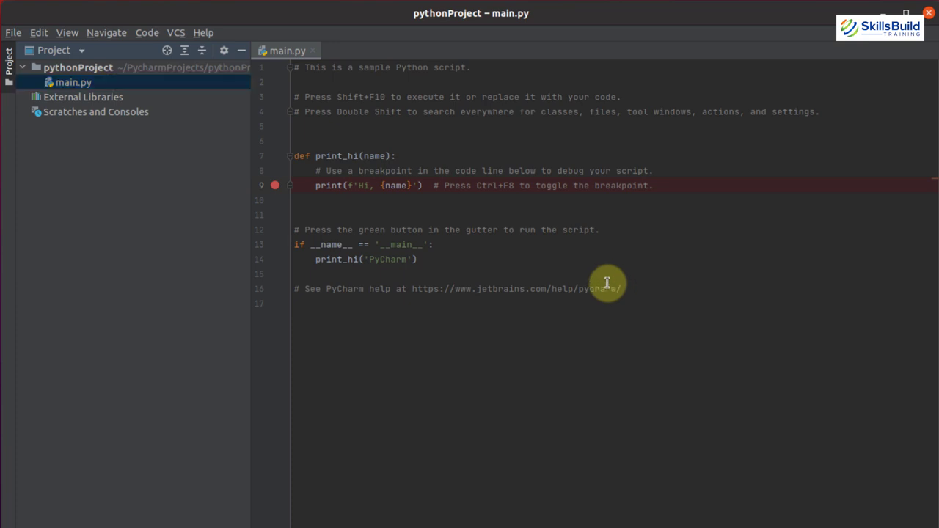
shift+click(294, 73)
shift+click(294, 68)
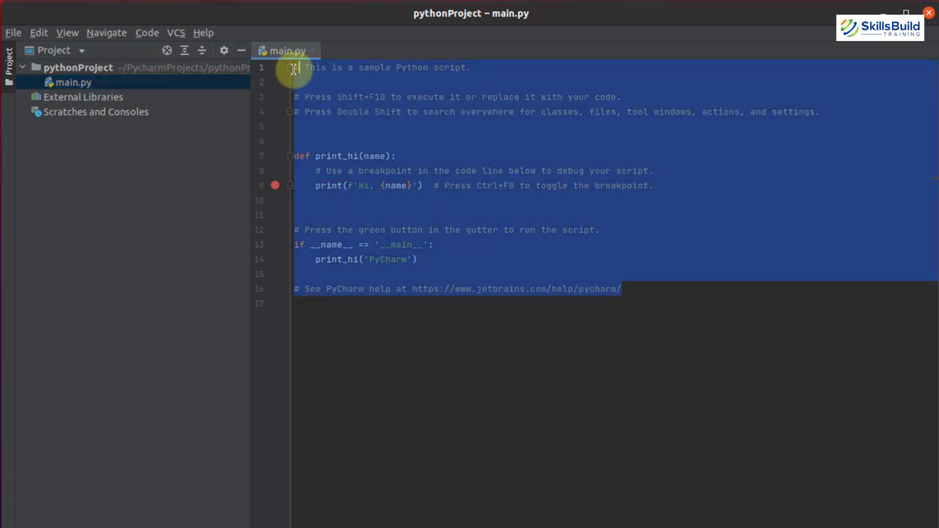
key(BackSpace)
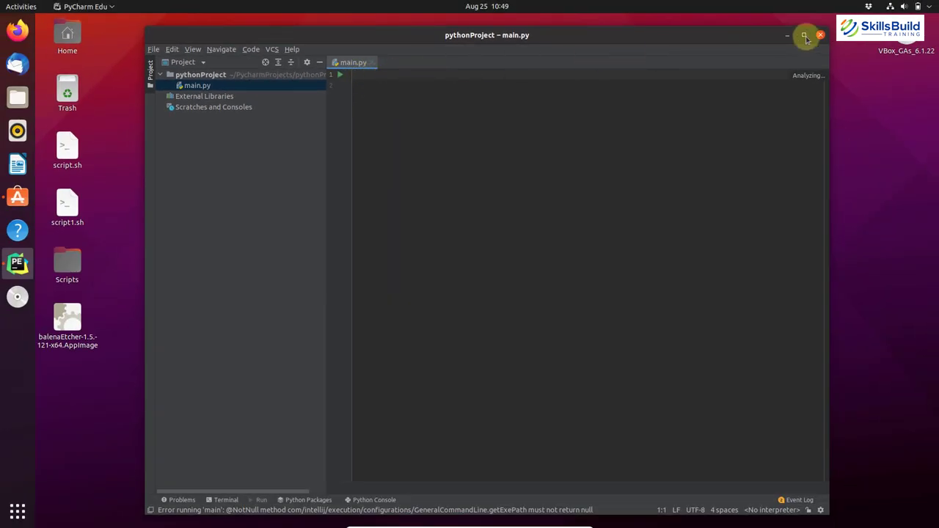
Close PyCharm and confirm the exit.
key(alt+f)
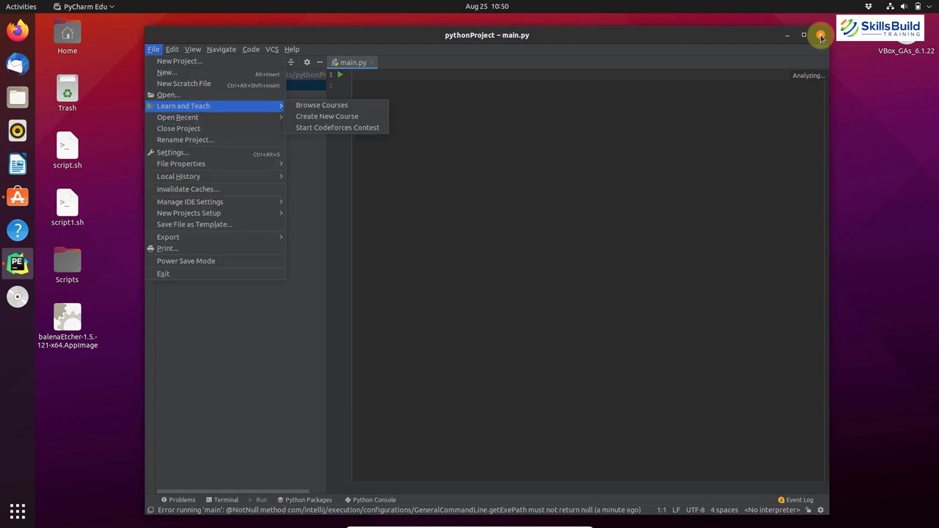
click(821, 37)
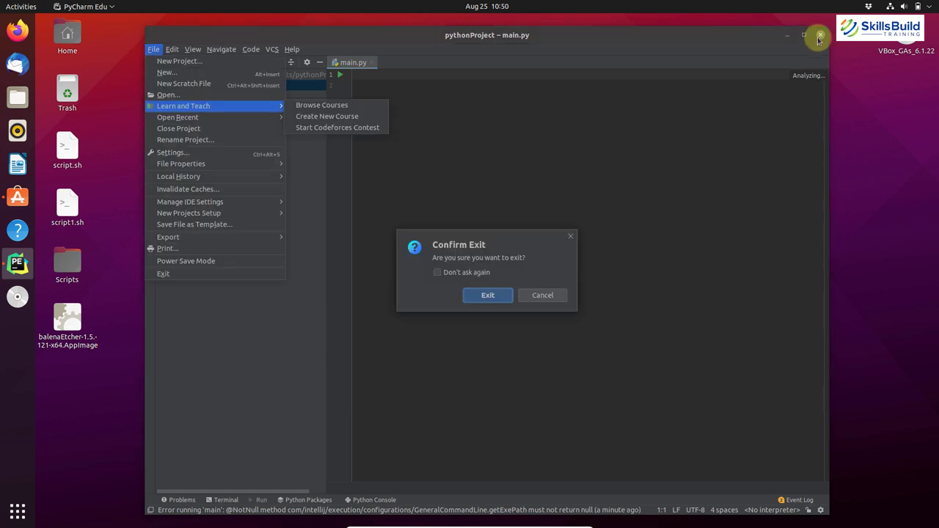
click(488, 296)
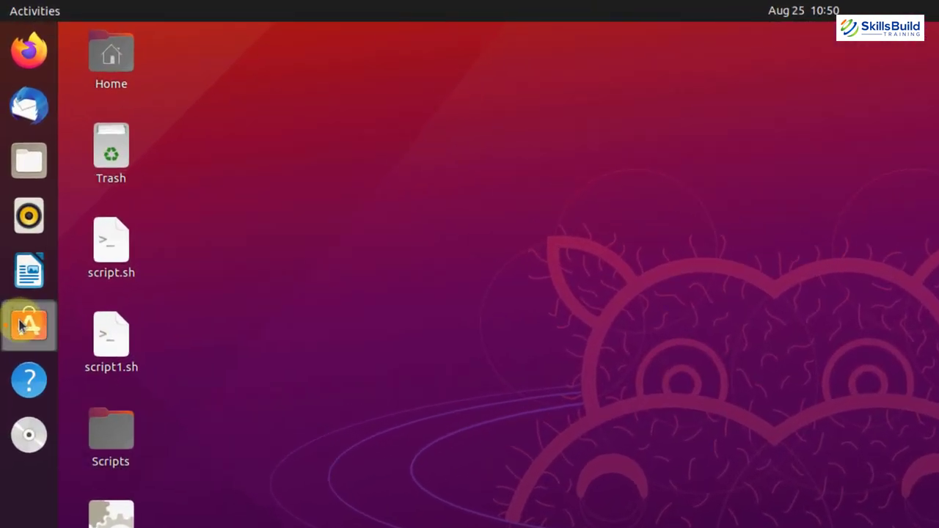
Open Ubuntu Software from the desktop and reposition its window.
click(22, 326)
drag(565, 29, 640, 30)
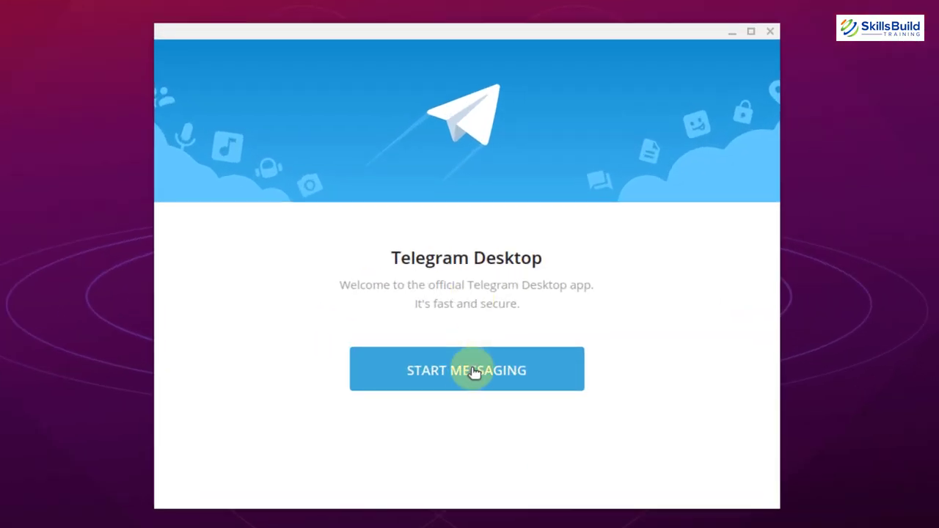
Start messaging in Telegram Desktop to bring up the QR code login page.
click(473, 373)
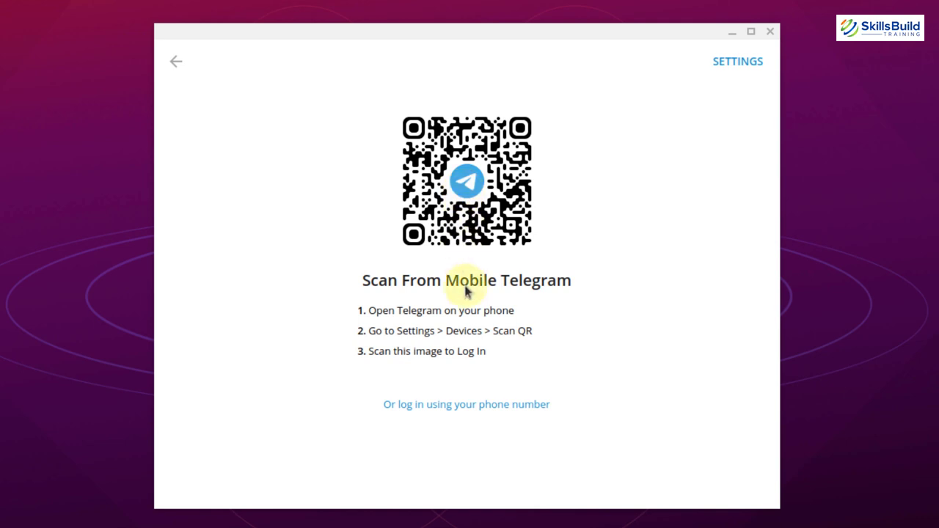
Switch the Telegram login from the QR code to the phone number option.
click(470, 406)
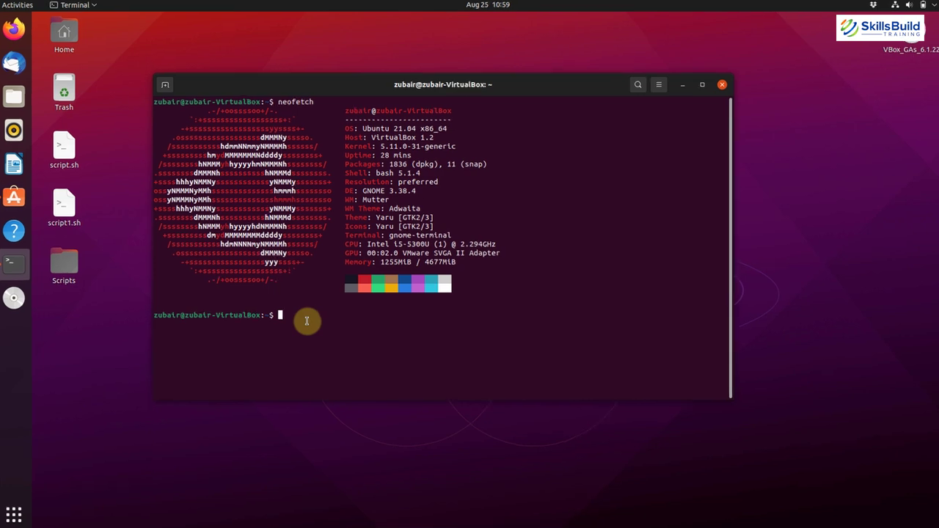
Highlight the neofetch command and the Memory line of its output in the terminal, and clear the selection.
drag(288, 66, 226, 63)
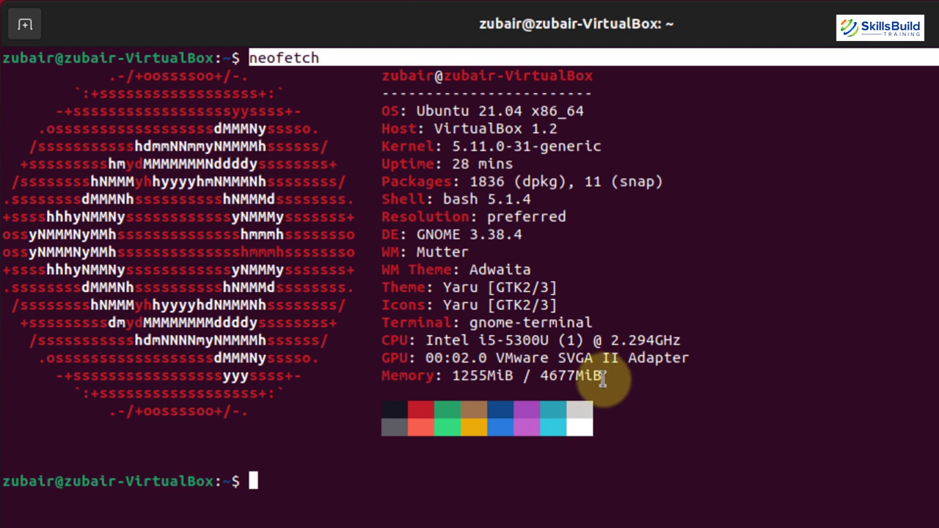
drag(605, 377, 465, 380)
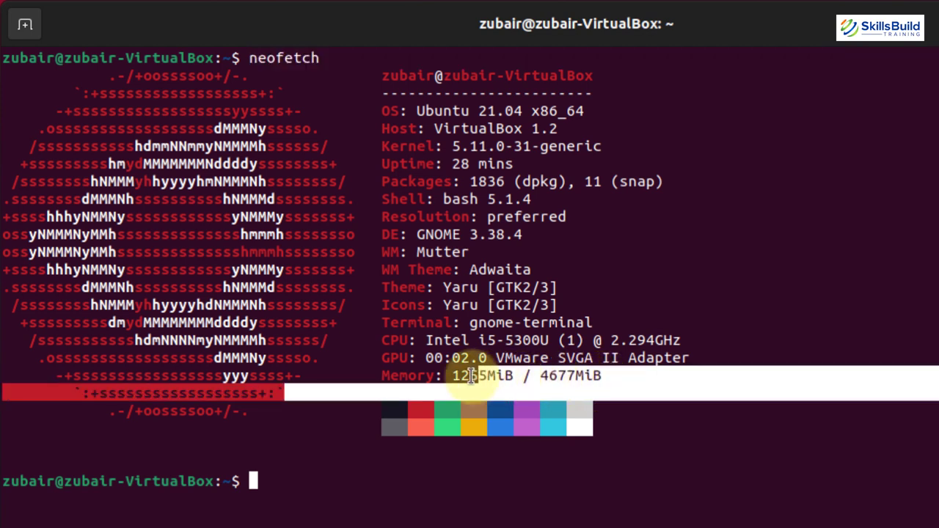
click(465, 379)
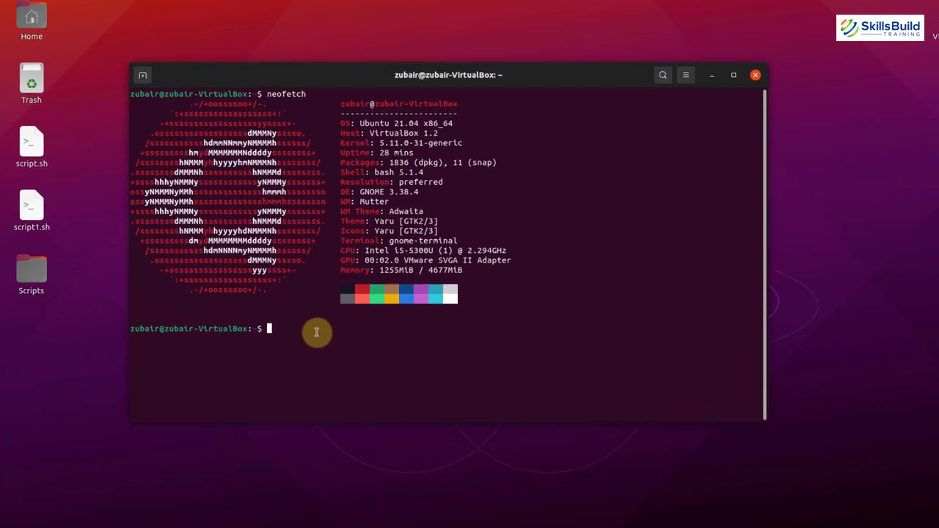
Run top in the terminal, examine its system summary lines, and suspend it.
text(top)
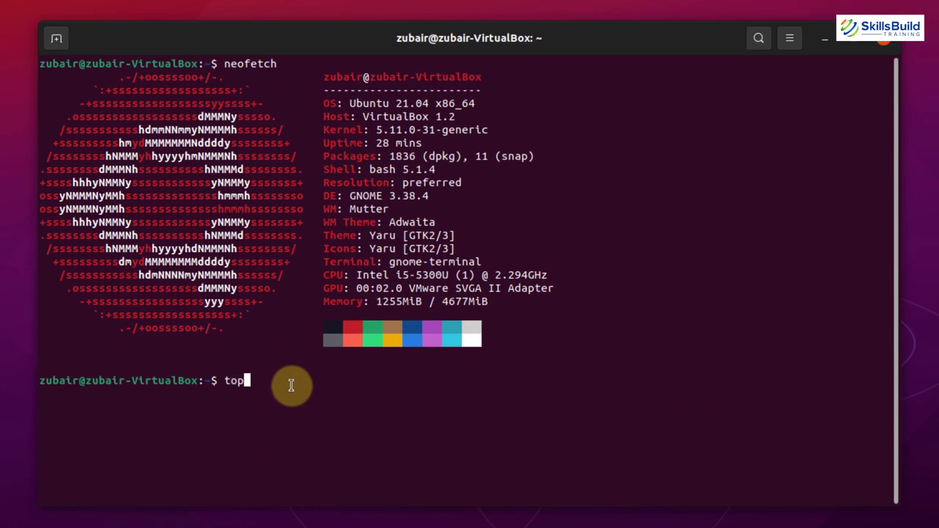
key(Return)
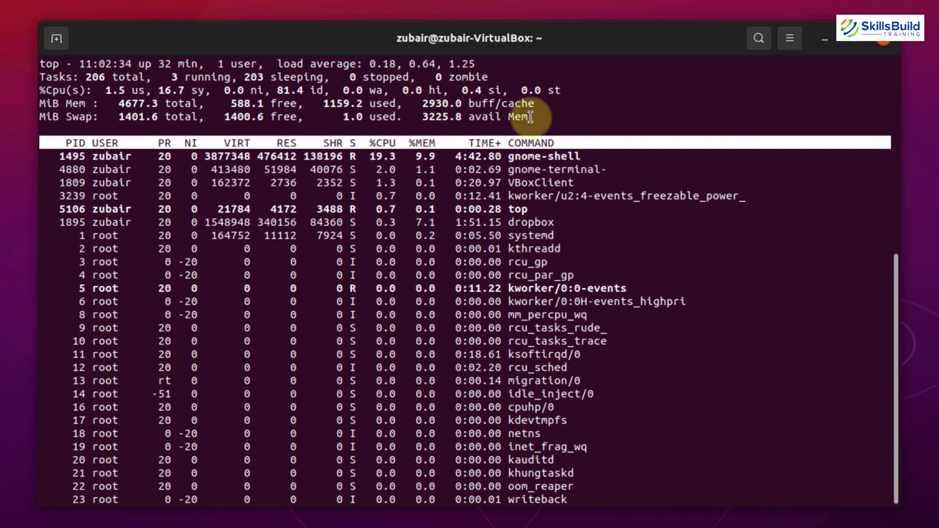
scroll(42, 52, up, 5)
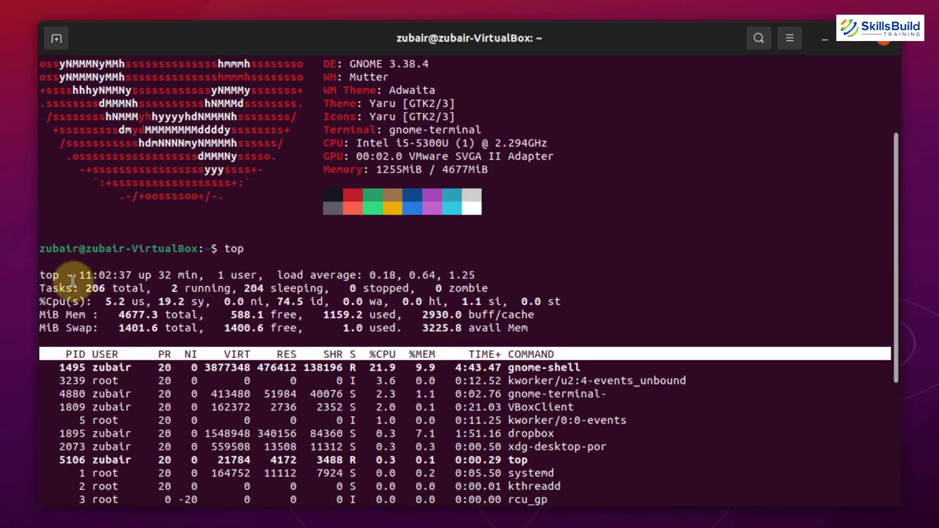
drag(466, 327, 22, 273)
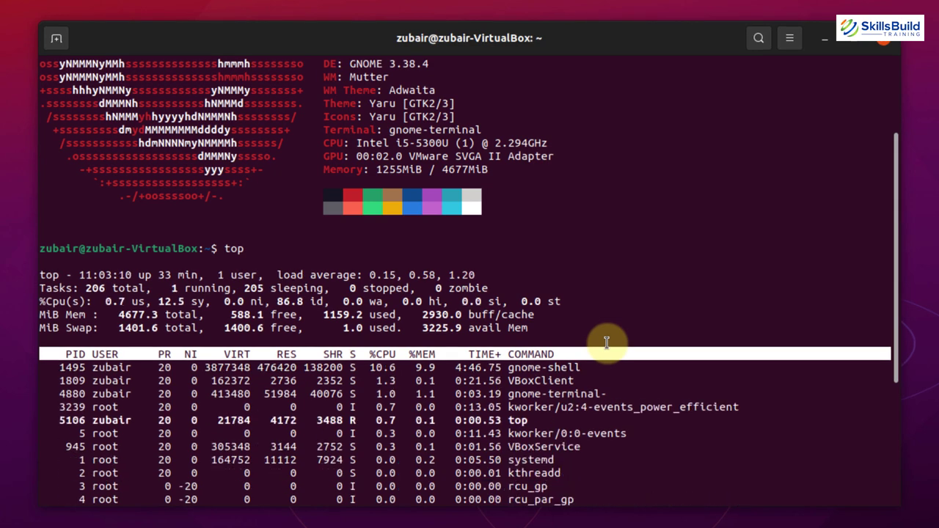
key(ctrl+z)
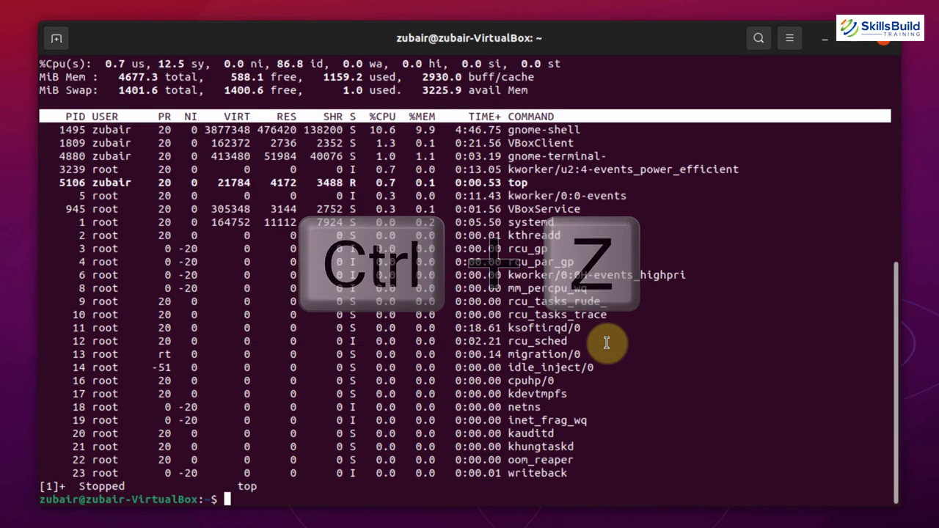
Run htop with its process list shown as a tree and bring up the kill option for the selected process.
text(htop)
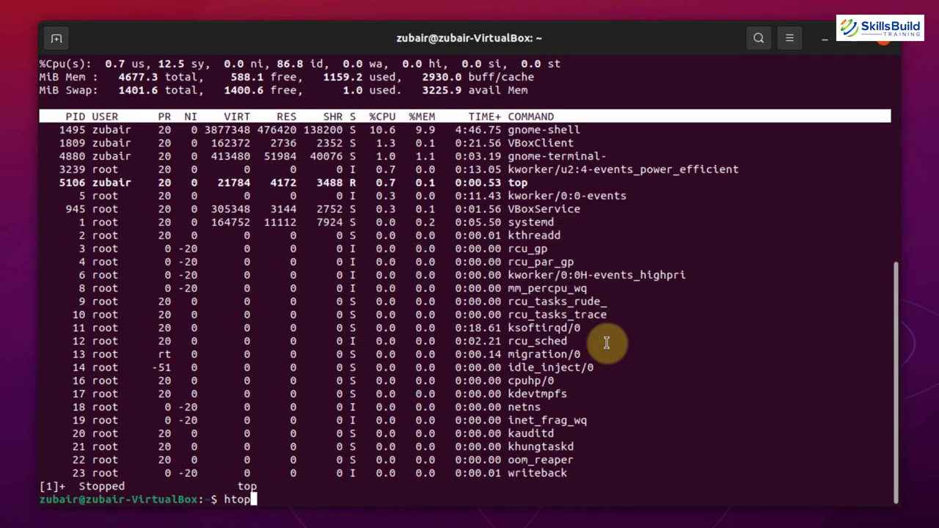
key(Return)
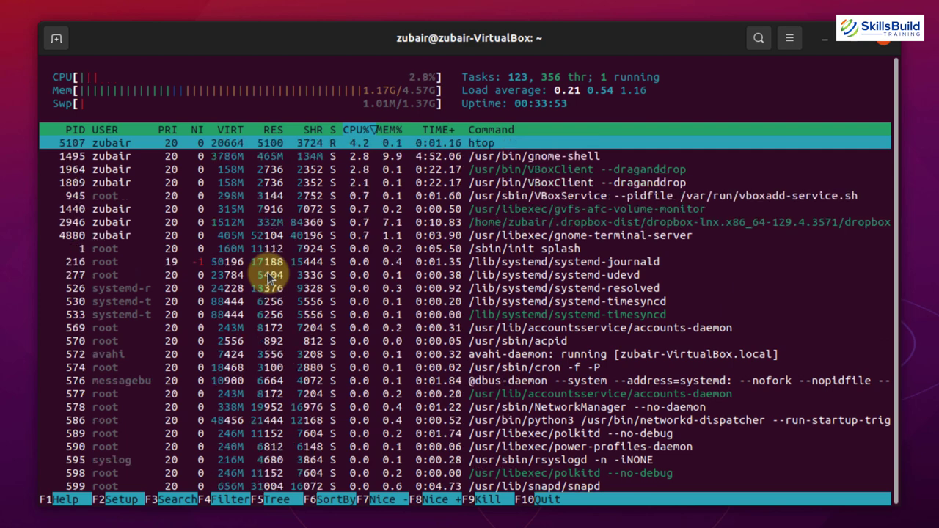
key(F5)
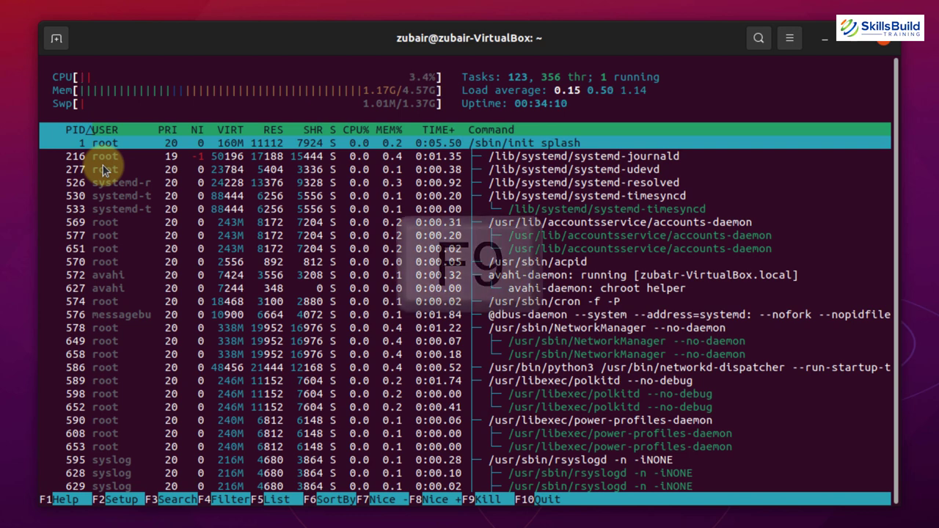
key(F9)
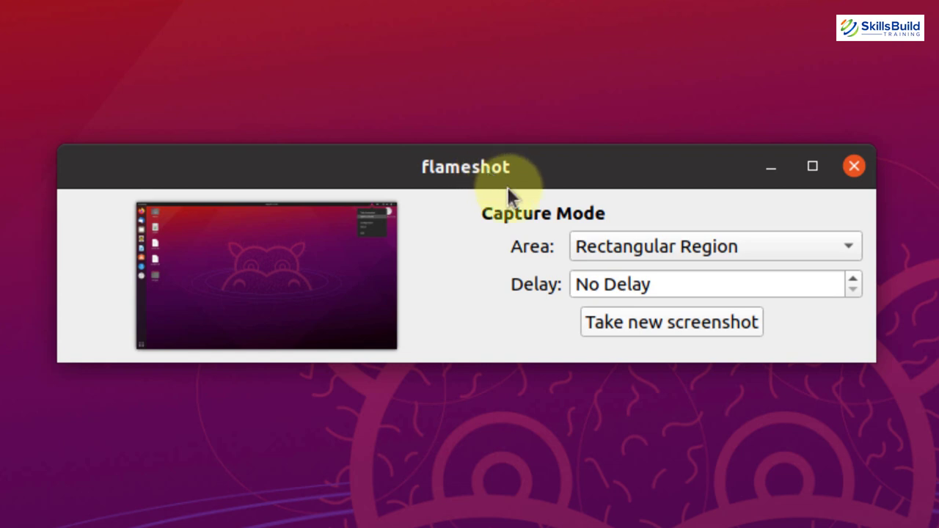
Capture a rectangular region of about 937 by 652 pixels around the desktop icons with Flameshot and bring up saving it as PNG in Pictures.
click(667, 327)
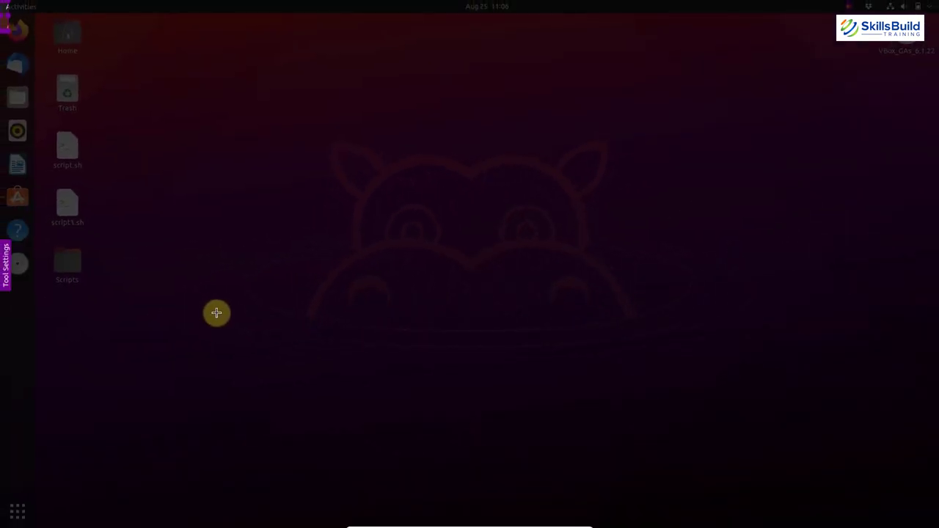
drag(216, 314, 458, 318)
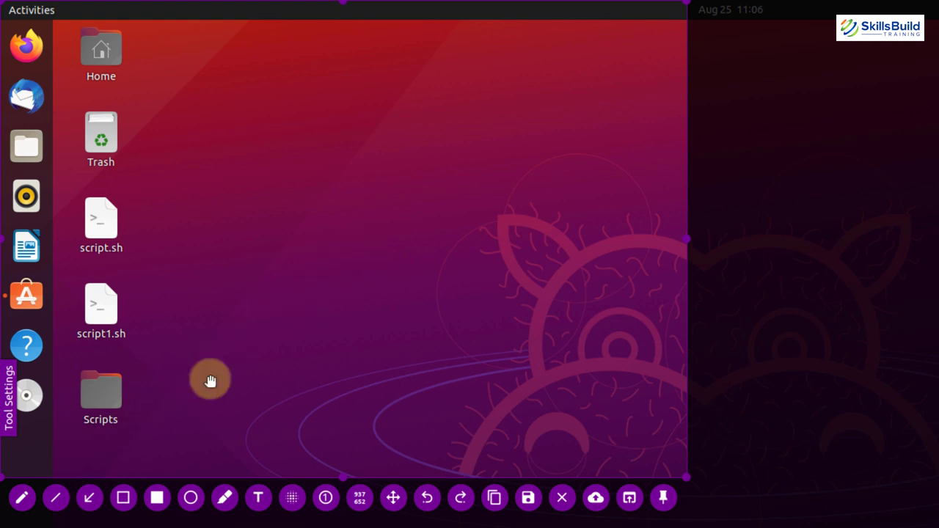
key(ctrl+s)
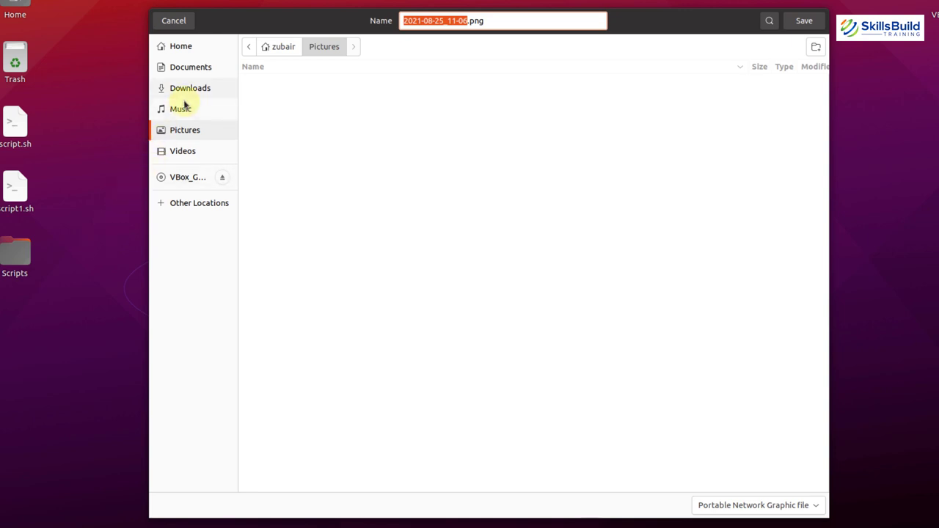
click(790, 21)
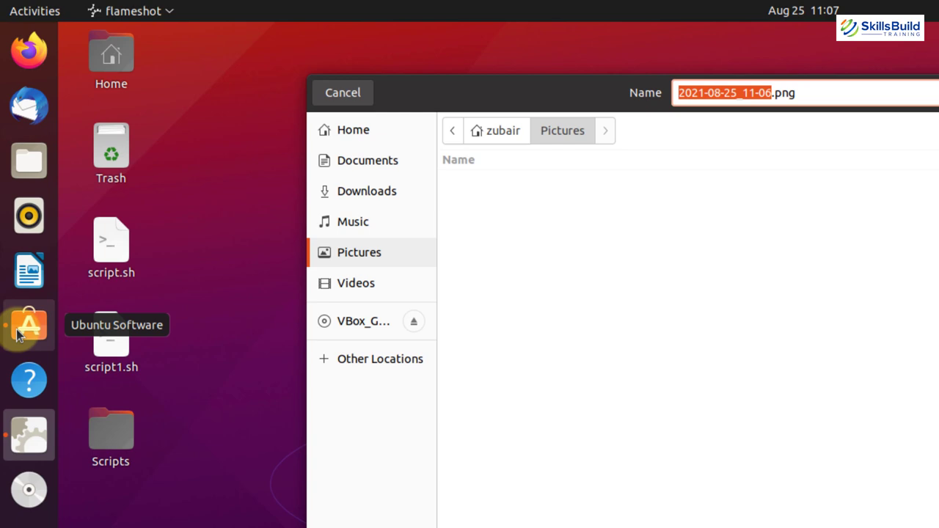
Open Ubuntu Software and search for "flameshot".
click(19, 333)
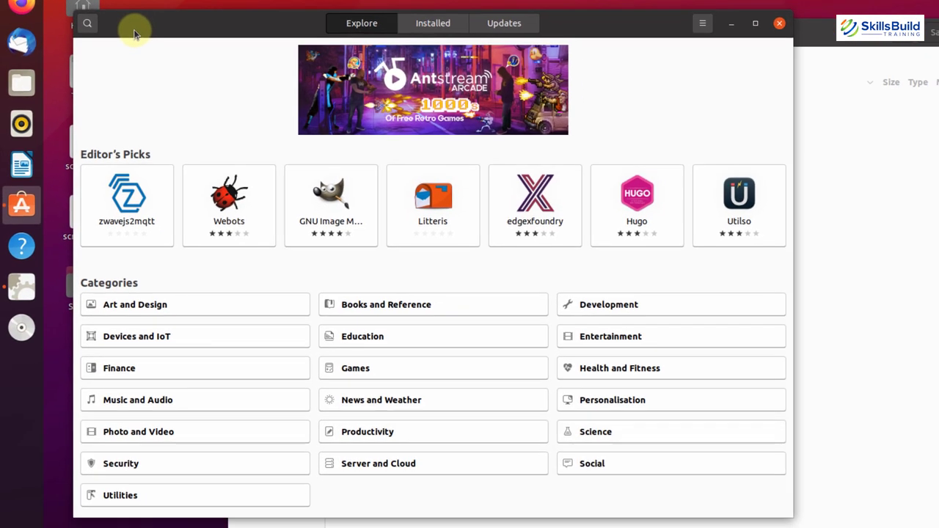
text(flameshot)
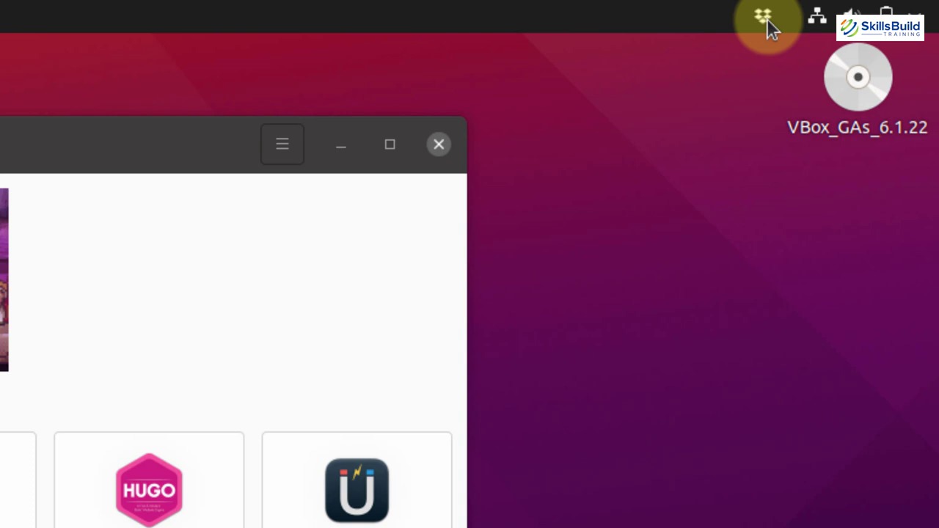
Open the Dropbox status menu on the desktop.
click(767, 19)
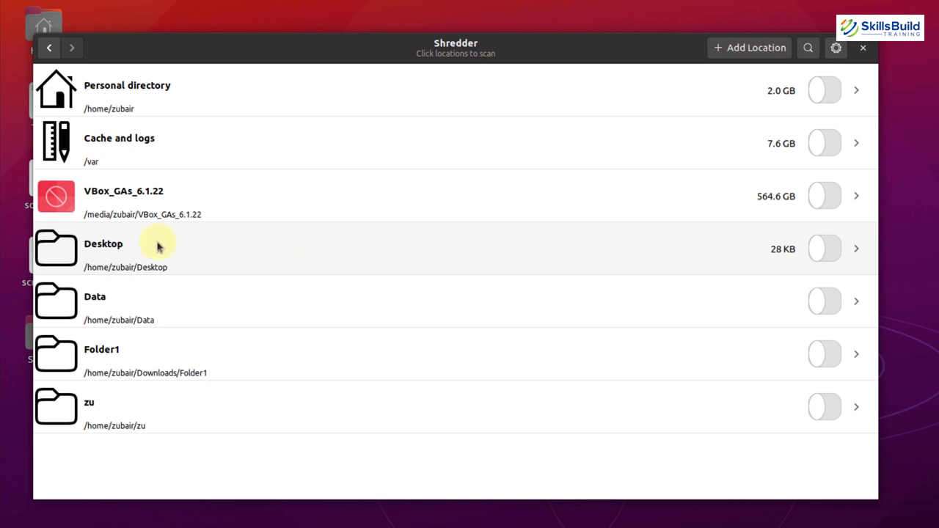
Mark the Desktop, VBox_GAs_6.1.22 and Cache and logs locations as preferred in Shredder.
click(288, 248)
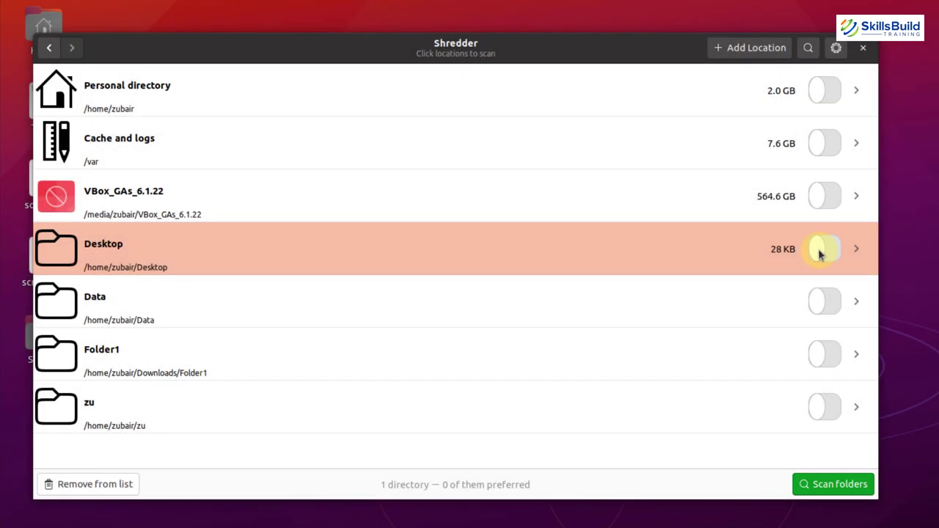
click(821, 254)
click(819, 197)
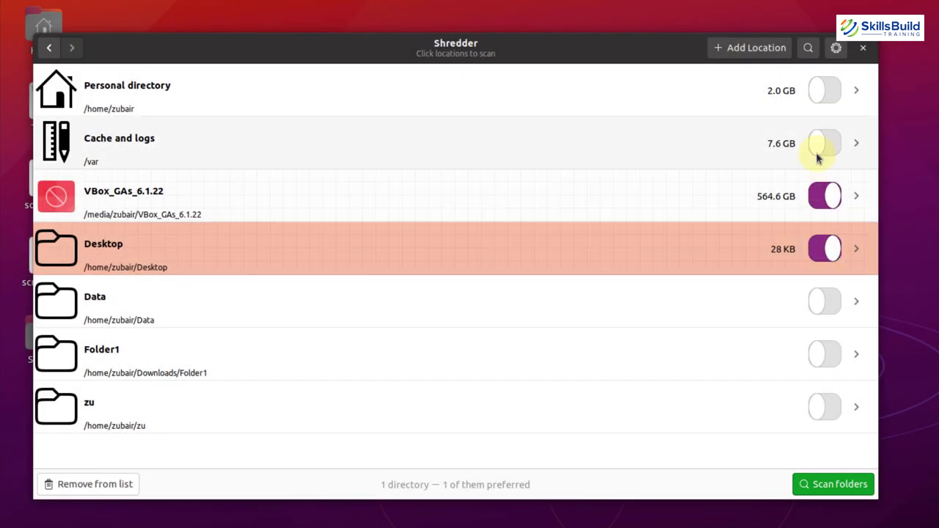
click(819, 145)
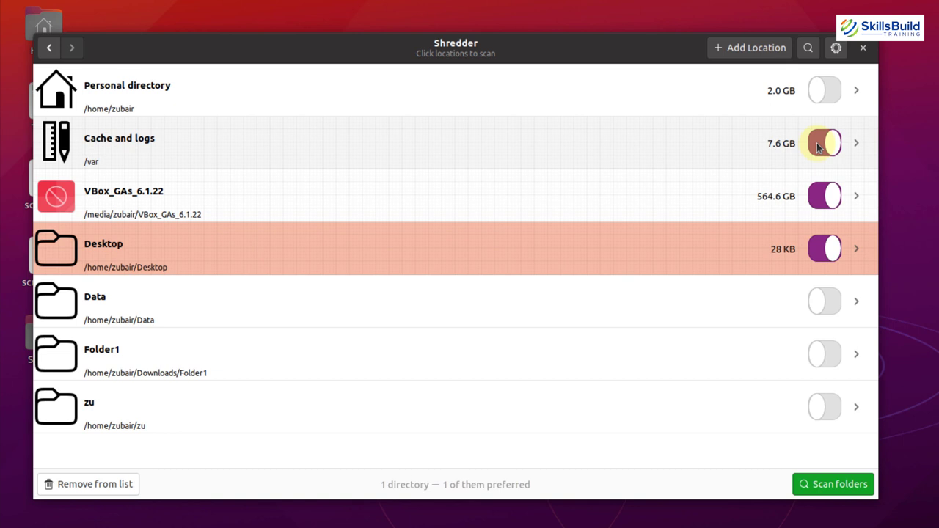
Scan the Cache and logs location for duplicates and return to the location list.
click(855, 145)
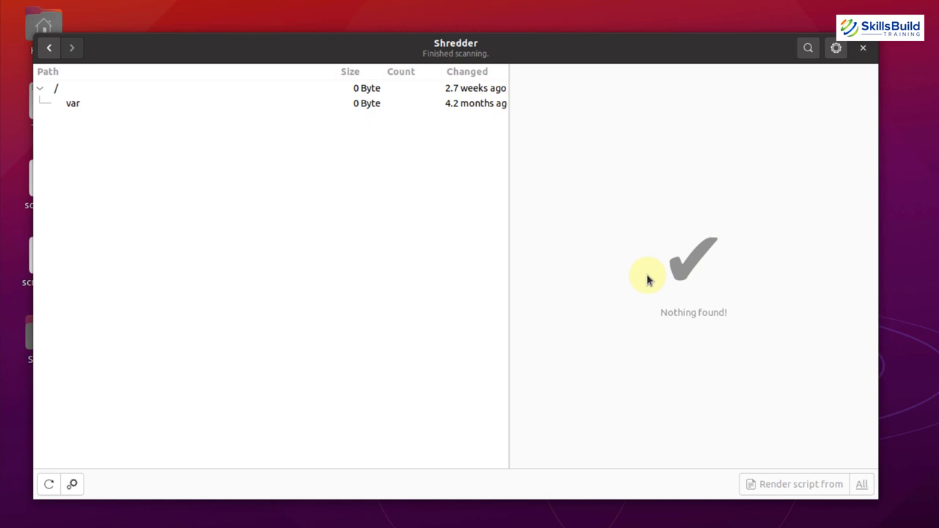
click(49, 47)
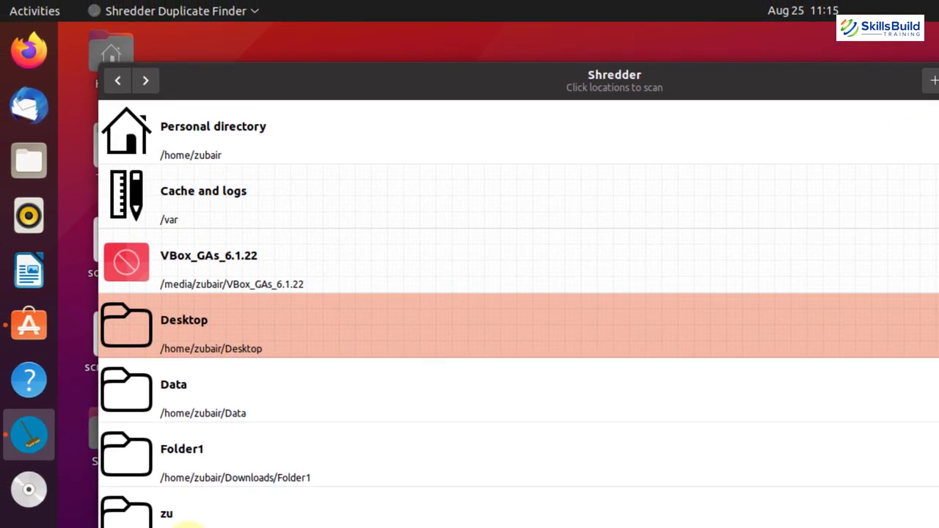
Search Ubuntu Software for "shre" and reposition its window.
click(39, 330)
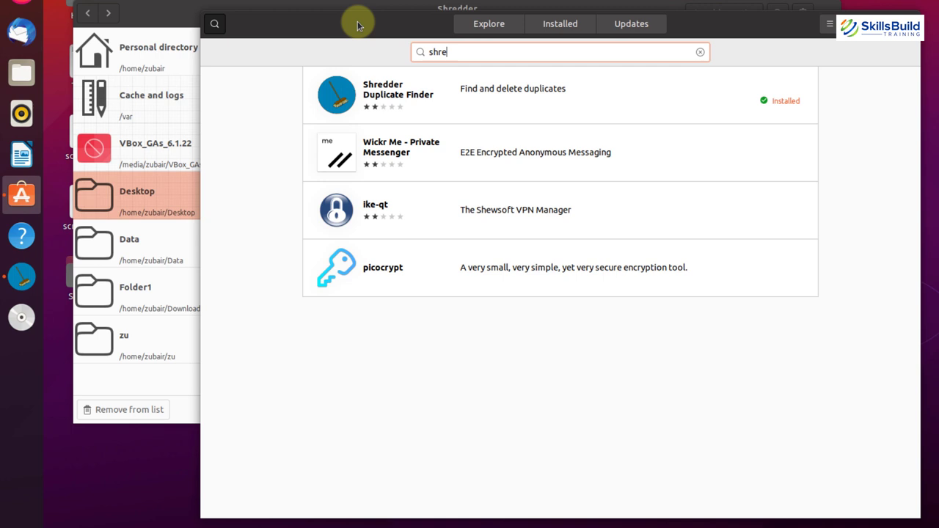
drag(358, 26, 374, 43)
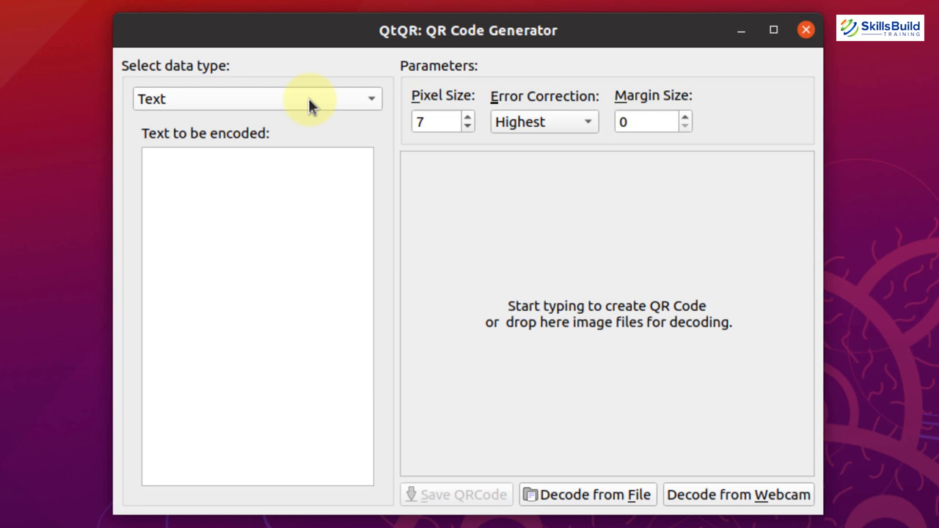
Create a QR code of data type Text in QtQR with the content "SkillsBuild Training Youtube Channel".
click(369, 102)
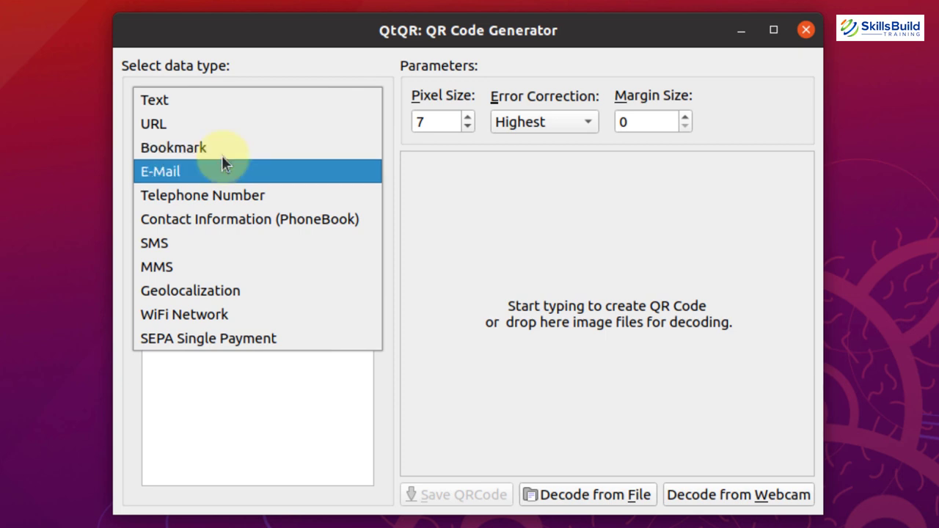
click(188, 108)
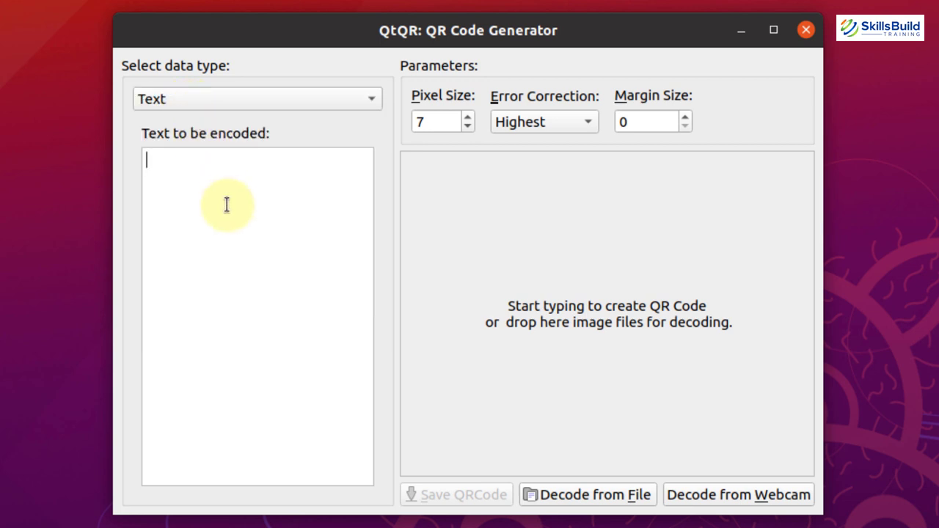
text(Skills)
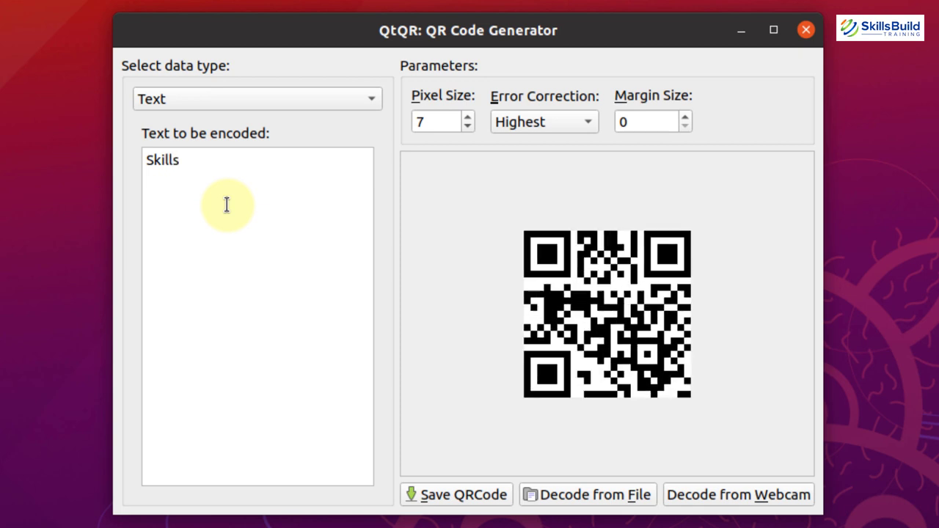
text(Build Tr)
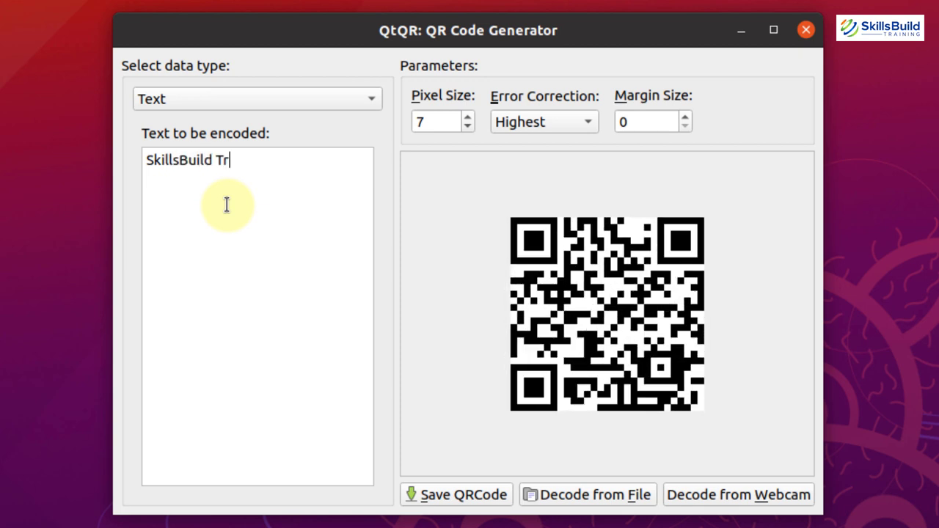
text(aining Yo)
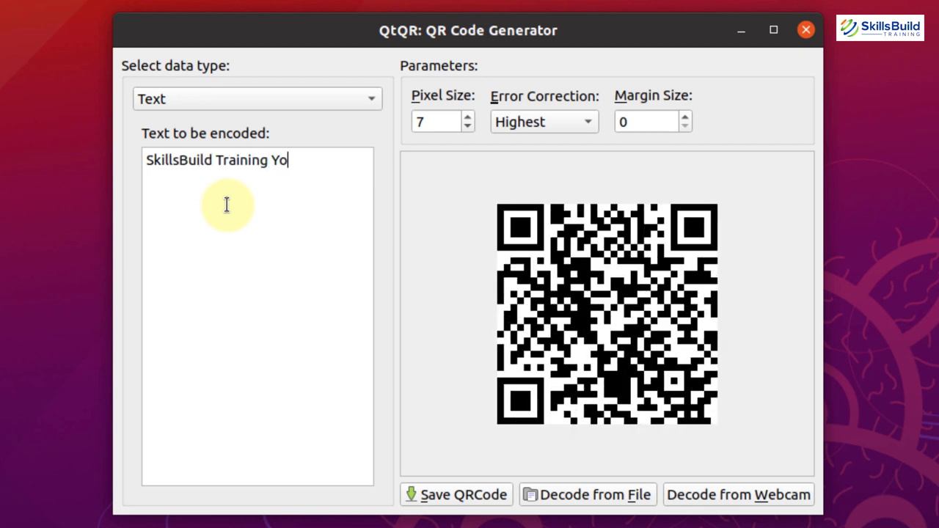
text(utube Channel)
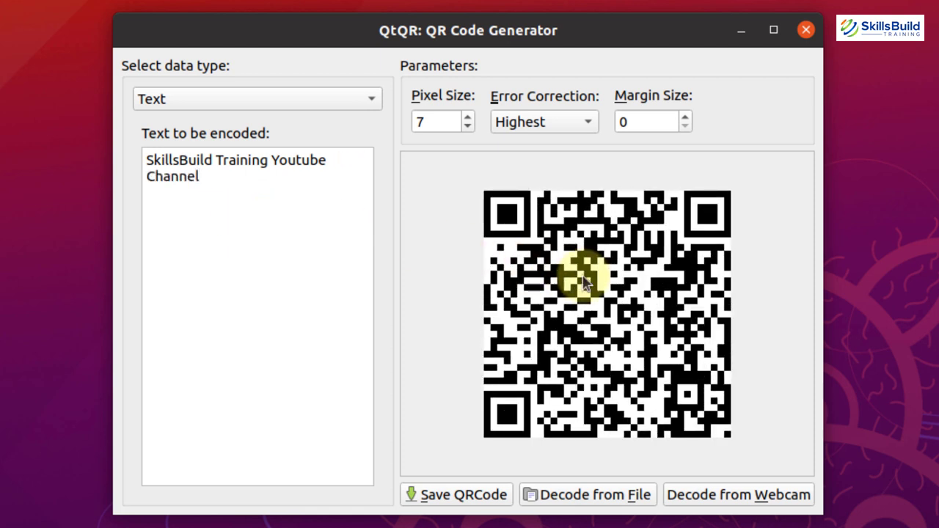
Set the QR code's pixel size to 6 and margin size to 3, and view the error correction options.
click(467, 118)
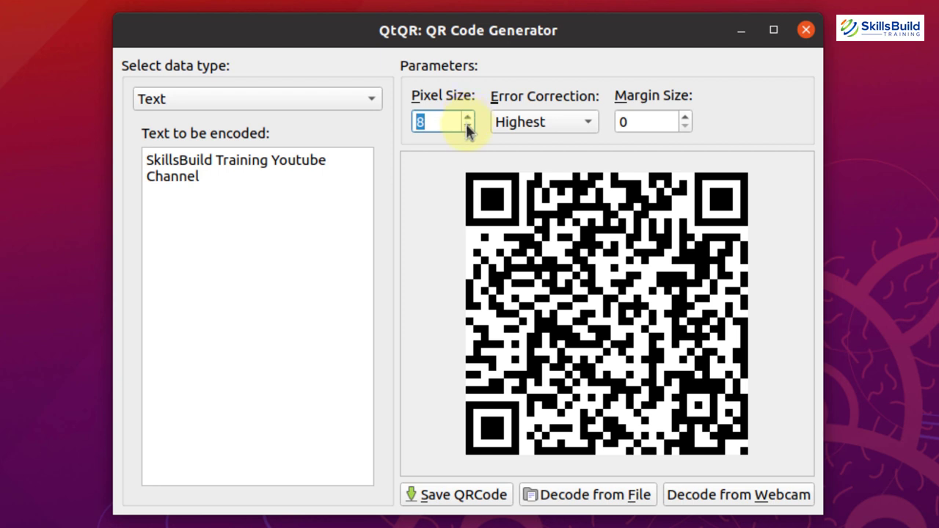
click(467, 126)
click(467, 127)
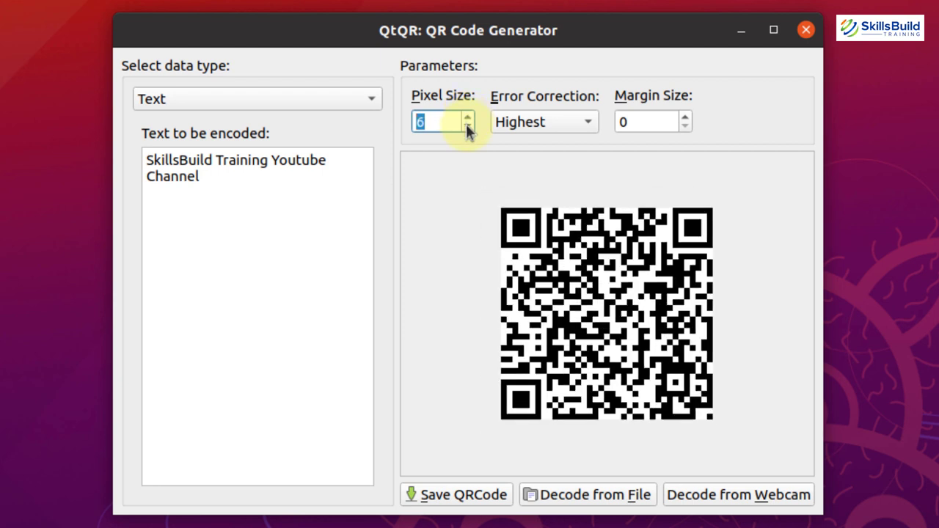
click(686, 117)
click(686, 117)
click(686, 118)
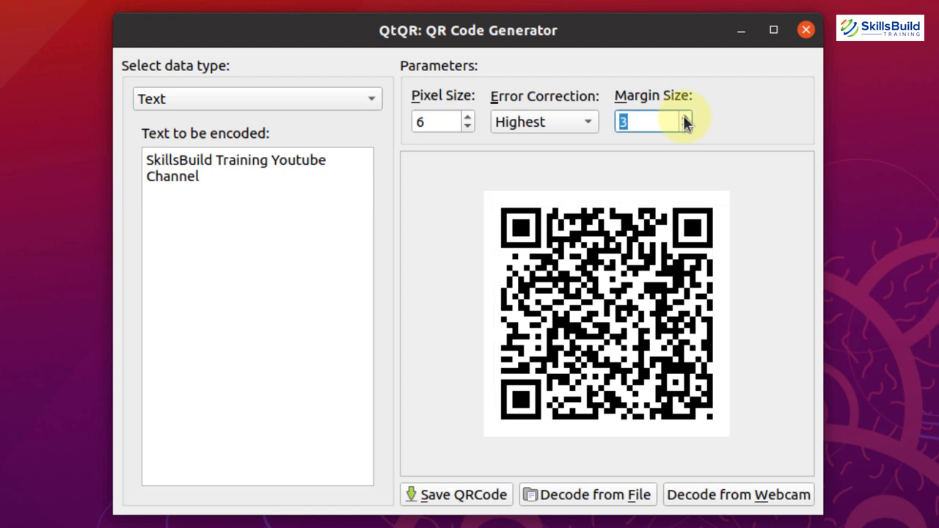
click(587, 122)
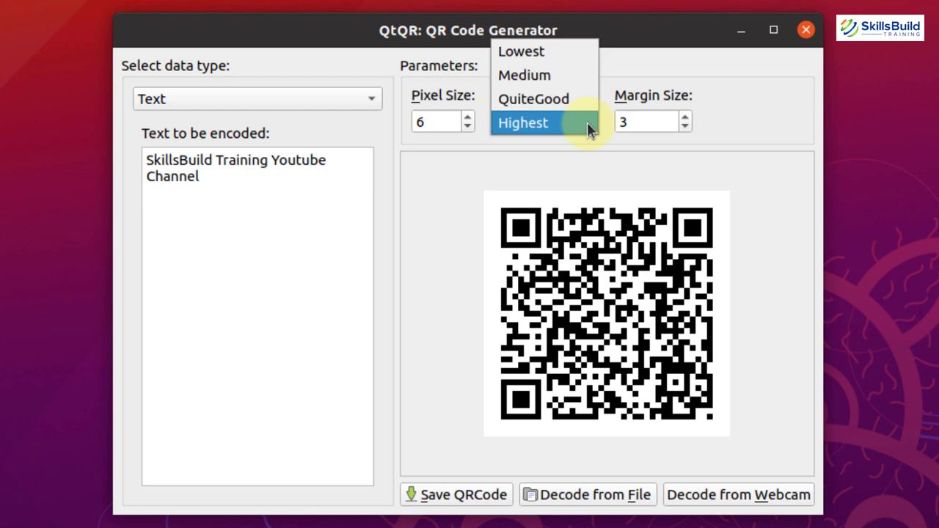
click(527, 168)
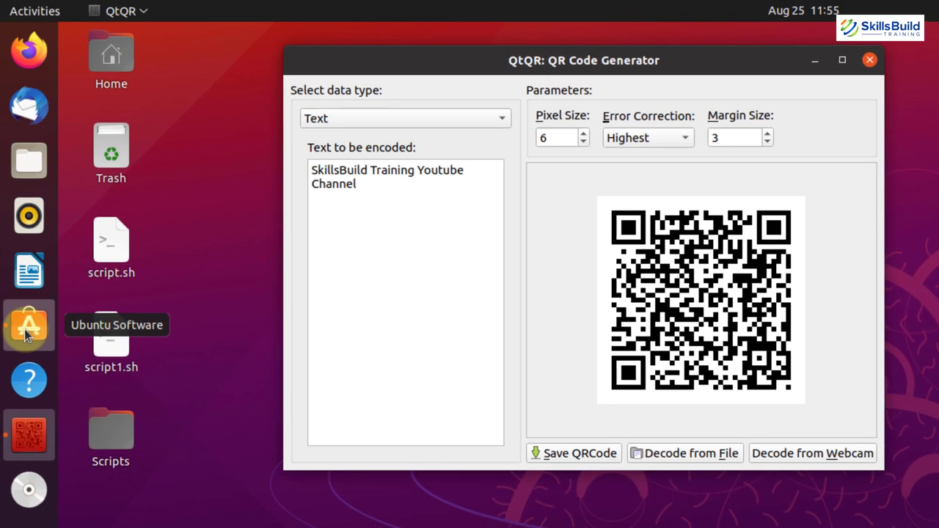
Switch to Ubuntu Software to view the QtQR application page.
click(26, 335)
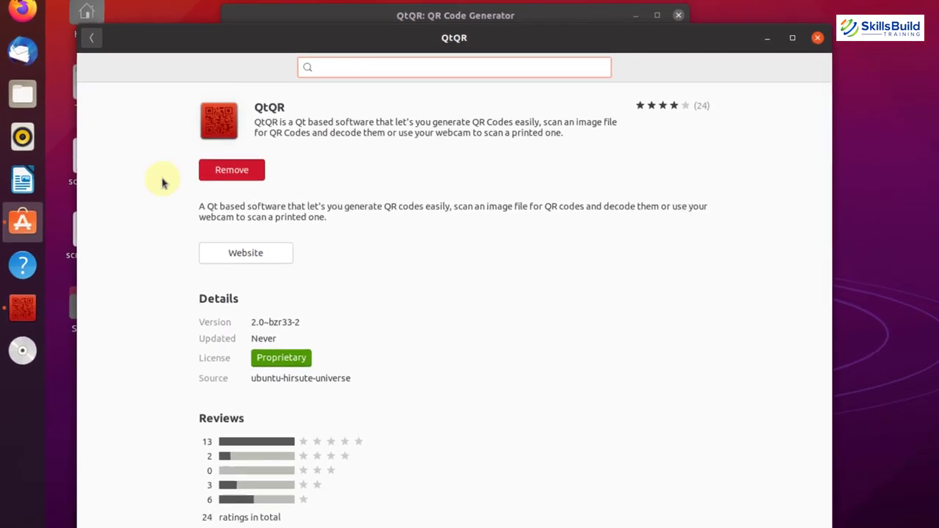